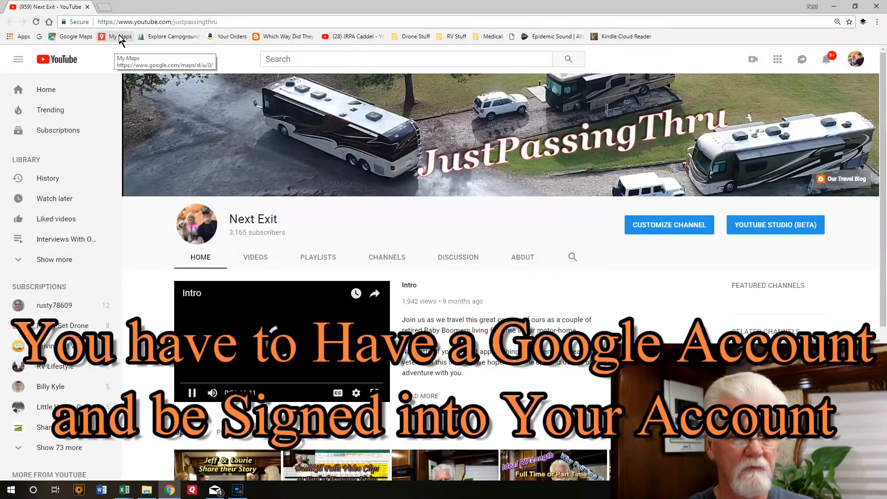
Open the saved maps list under Your places in Google Maps and create a new custom map
click(119, 36)
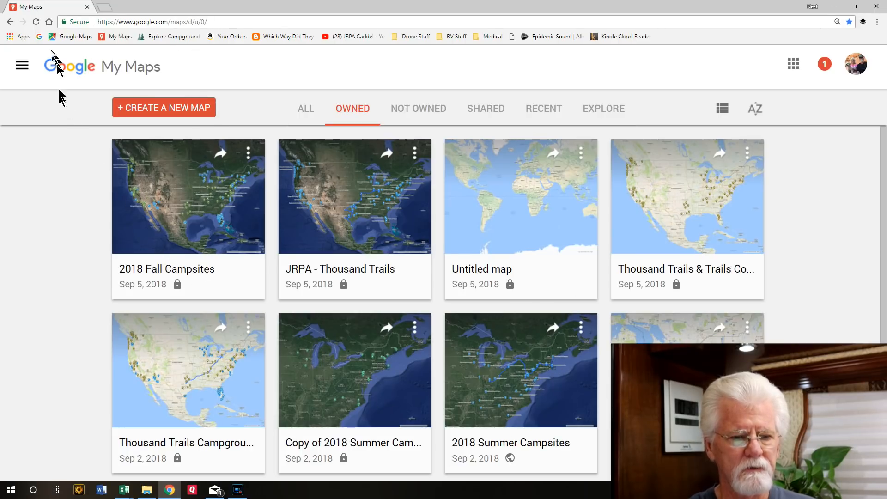
click(67, 38)
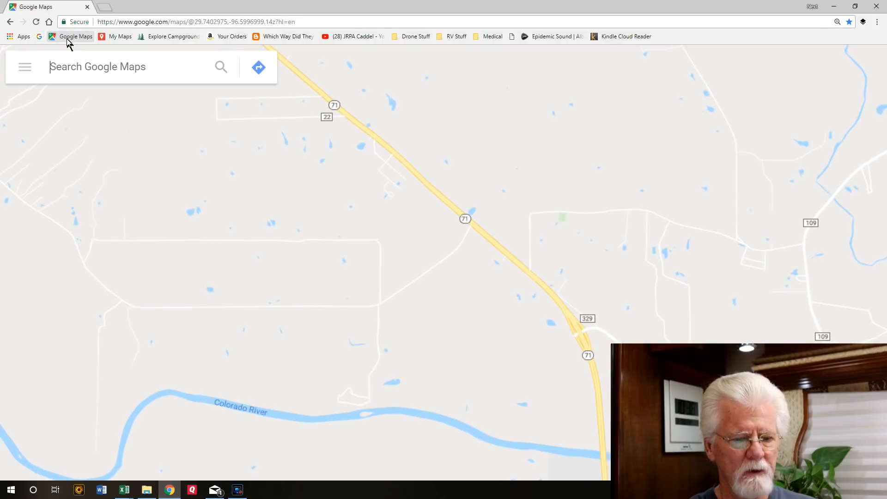
click(24, 67)
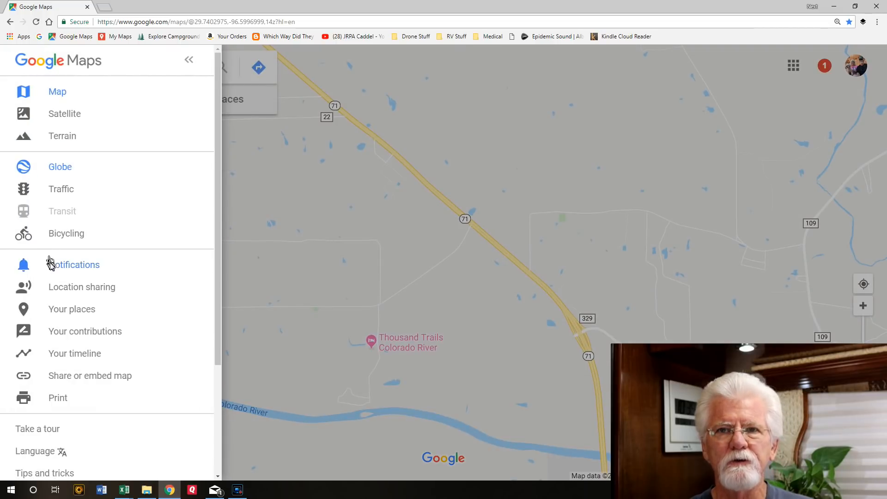
click(85, 312)
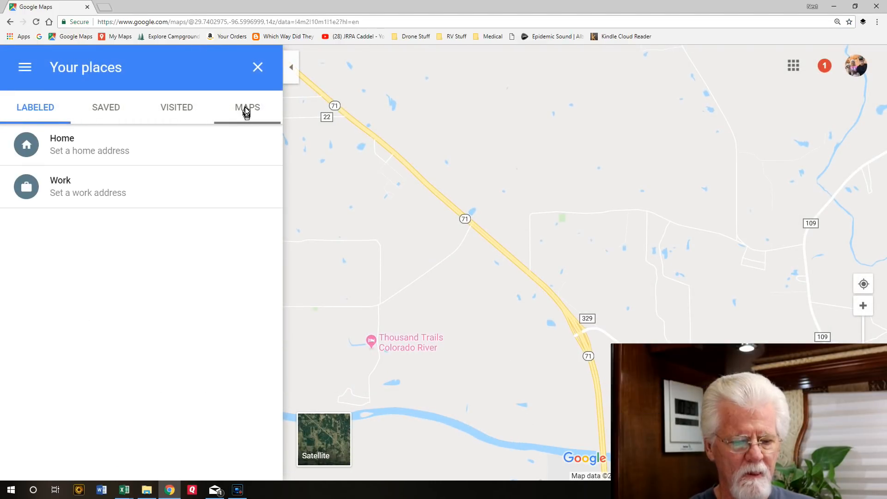
click(246, 109)
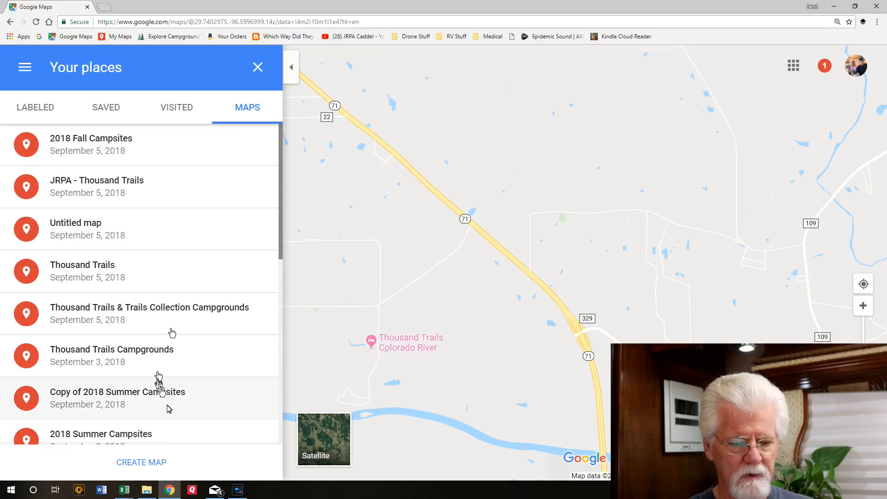
click(148, 462)
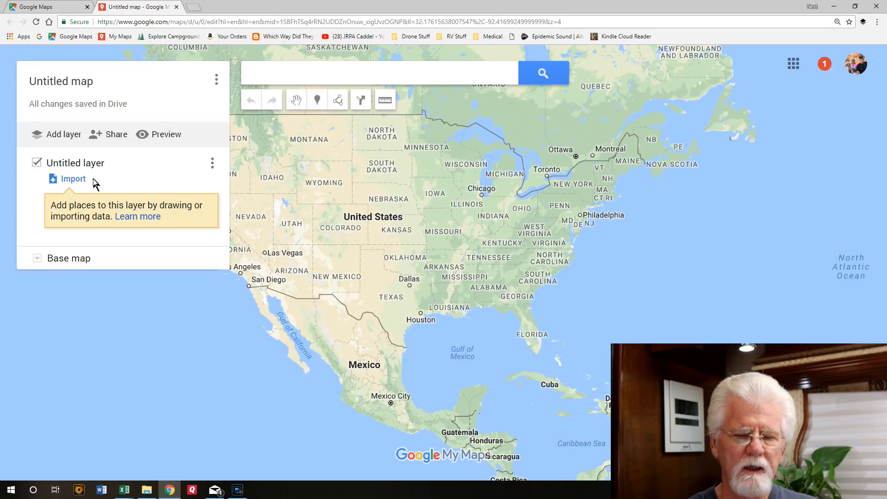
Import the Google Map Data Thousand Trails spreadsheet from the Thousand Trails folder into the untitled layer
click(72, 183)
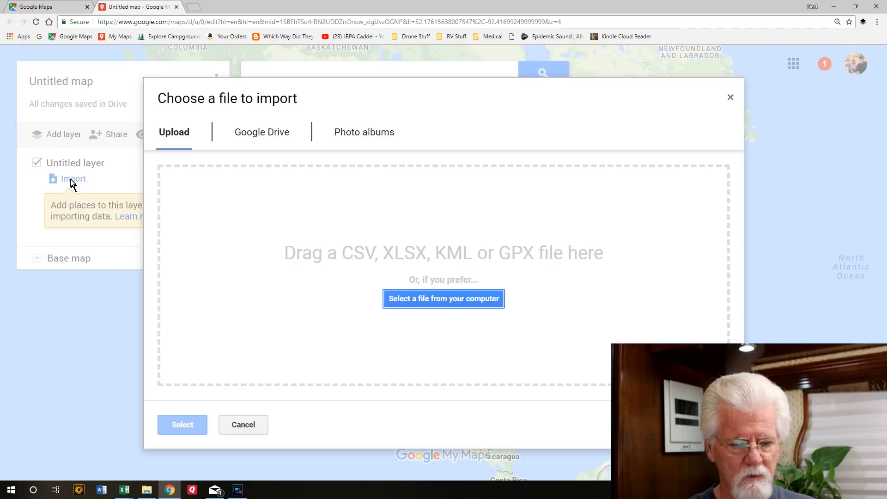
click(145, 491)
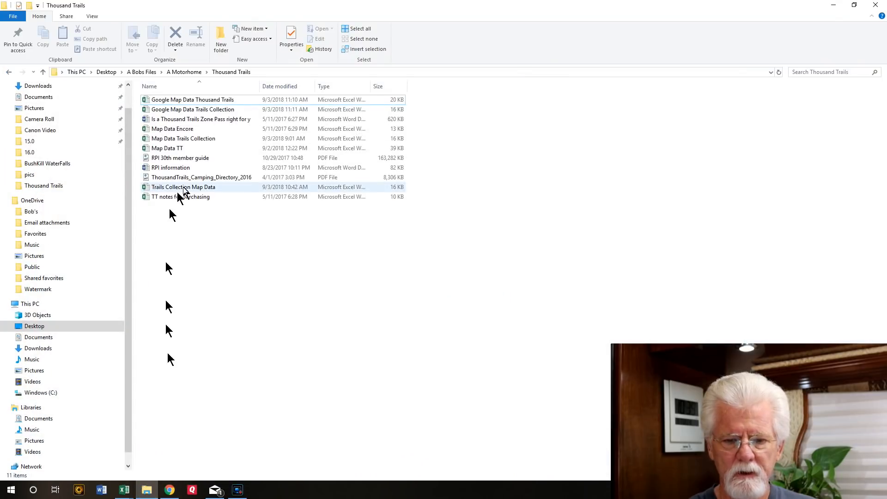
click(853, 5)
click(595, 182)
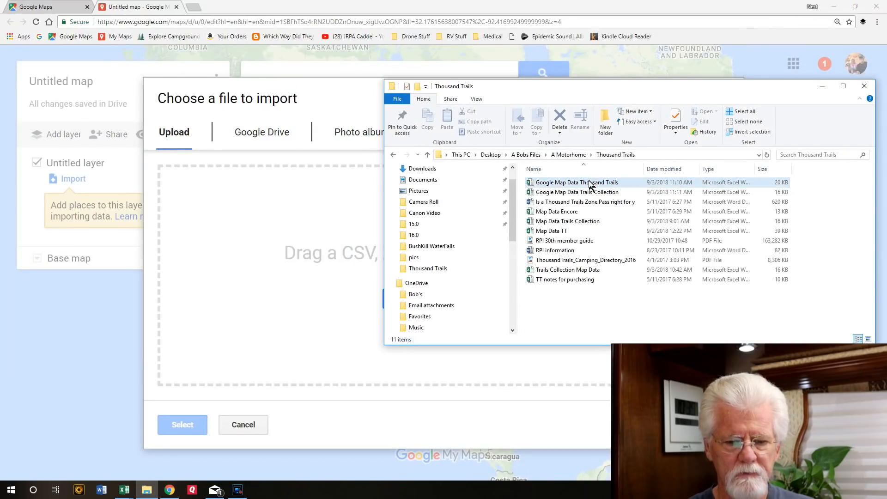
drag(590, 184, 342, 265)
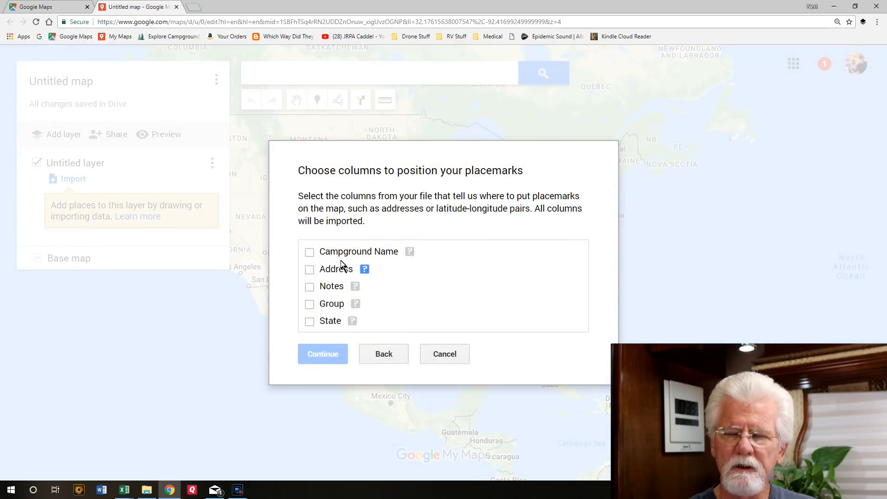
Select the Campground Name, Address, Notes, Group and State columns to position the placemarks
click(310, 252)
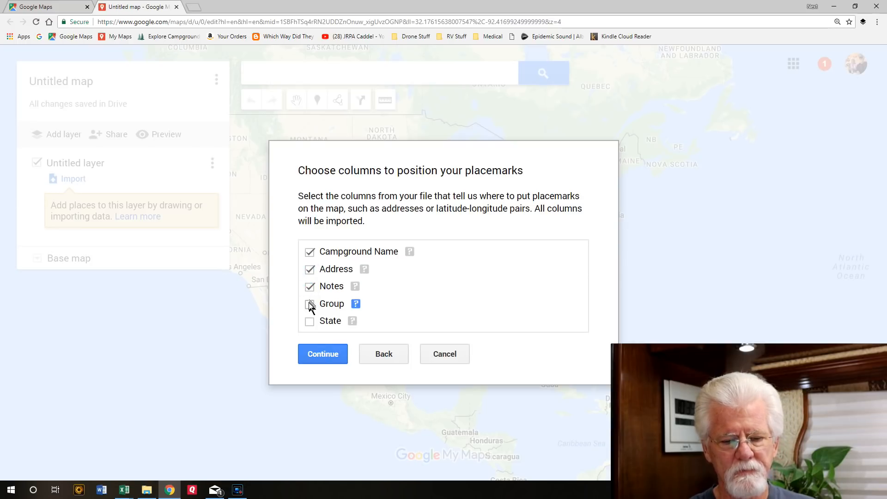
click(309, 323)
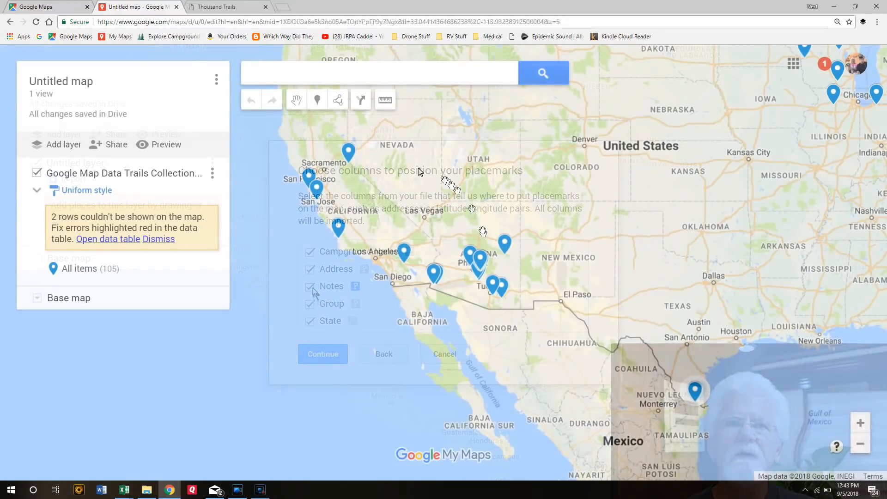
Examine the San Francisco RV Resort marker's details and look over the surrounding campground markers on the map
click(308, 176)
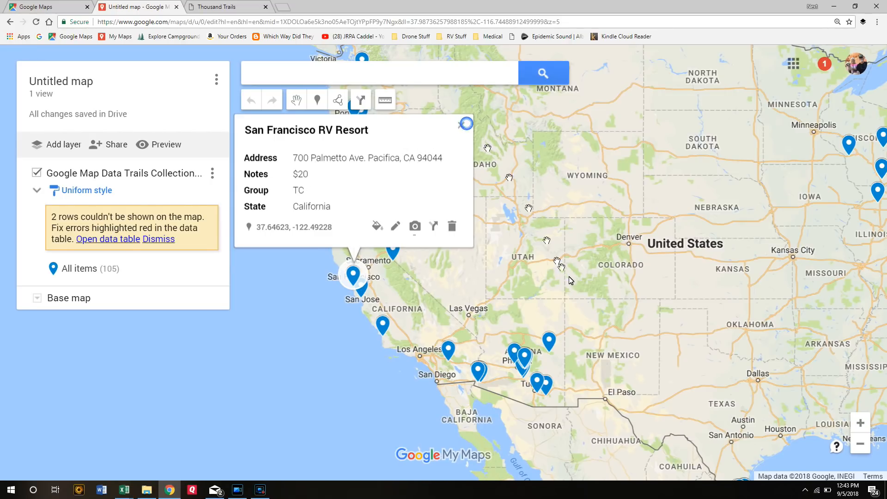
click(461, 128)
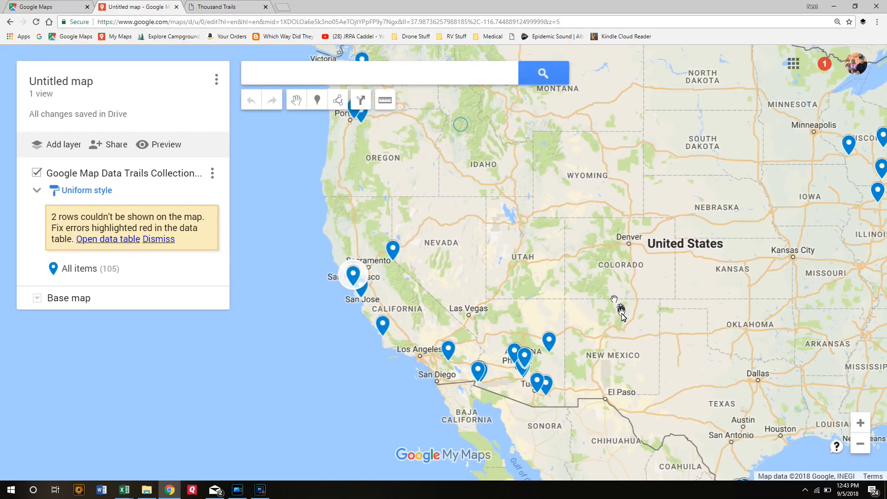
drag(619, 311, 588, 225)
click(653, 364)
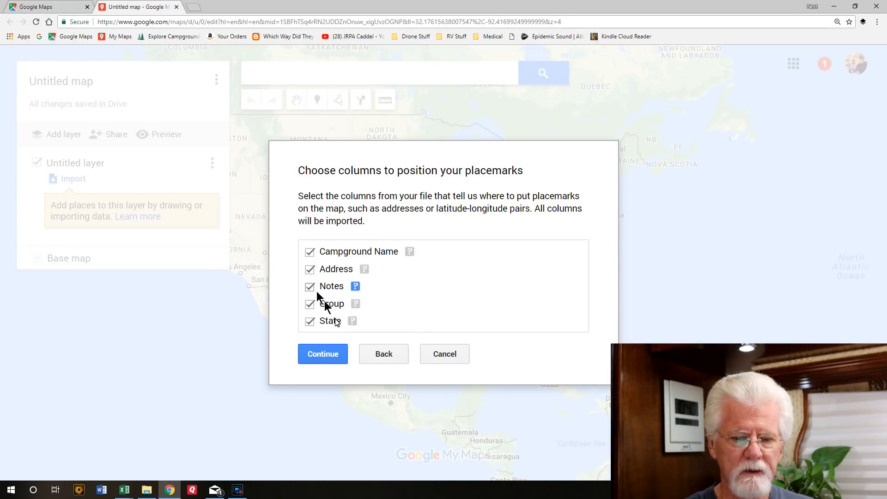
Accept the placemark columns, title the markers by Campground Name and finish importing the Thousand Trails data
click(328, 355)
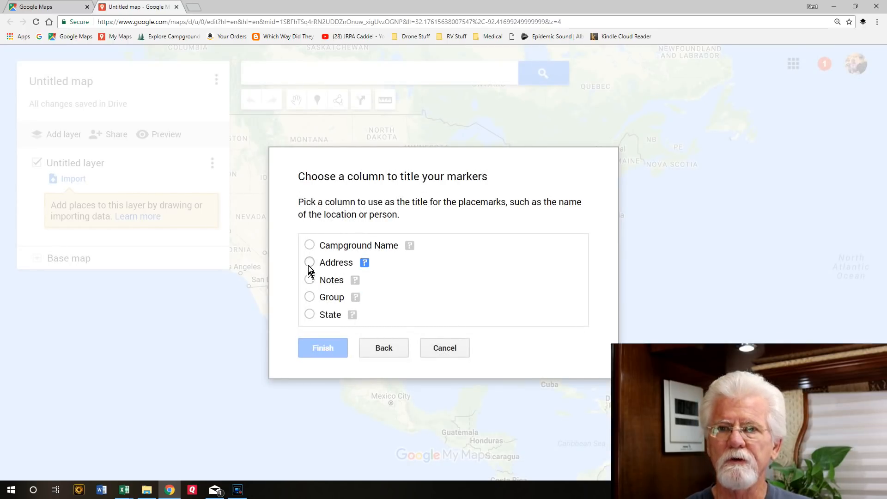
click(309, 245)
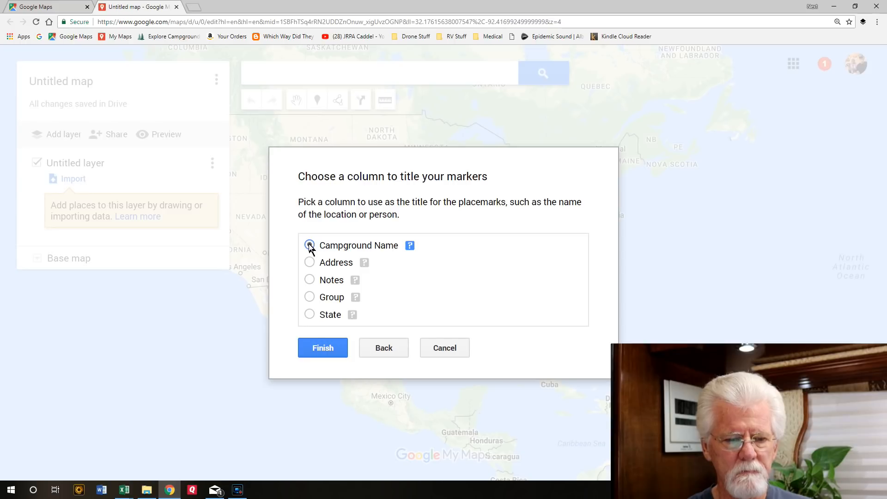
click(322, 348)
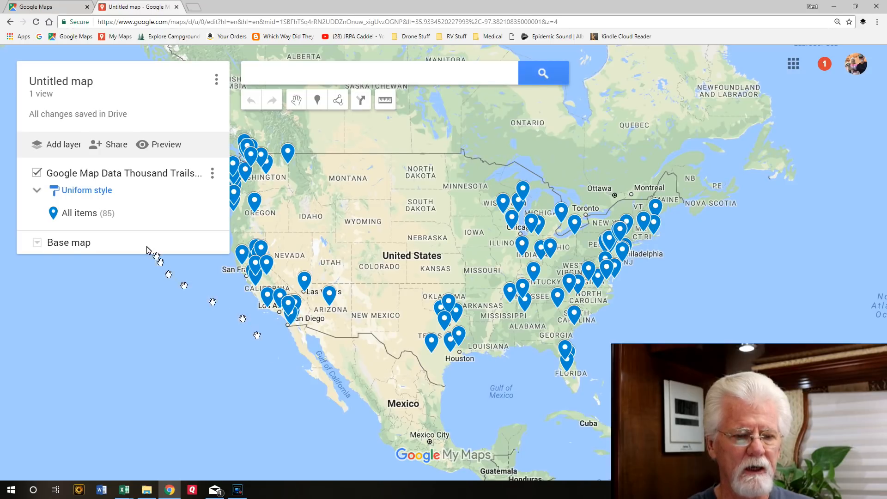
Add a second layer and import the Google Map Data Trails Collection spreadsheet into it
click(62, 145)
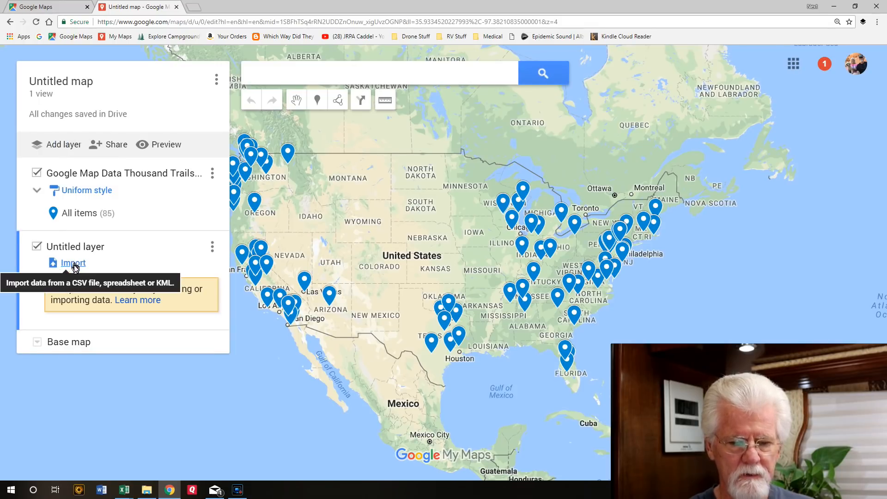
click(73, 263)
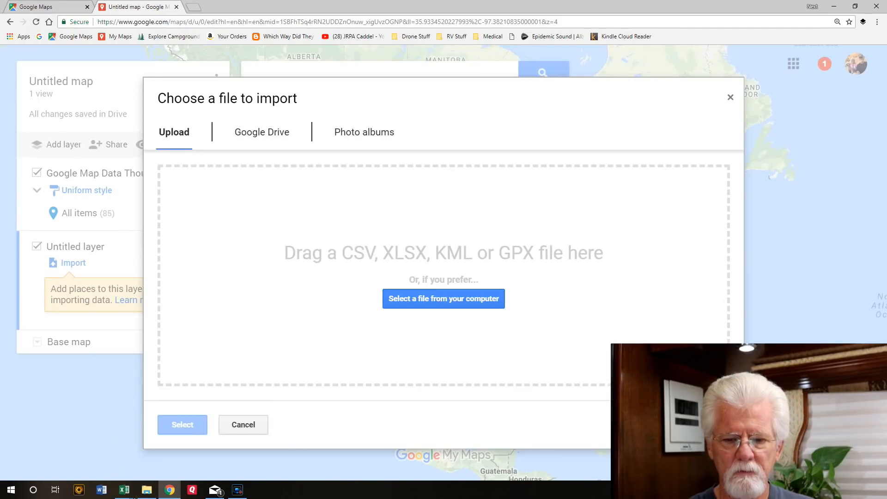
click(146, 490)
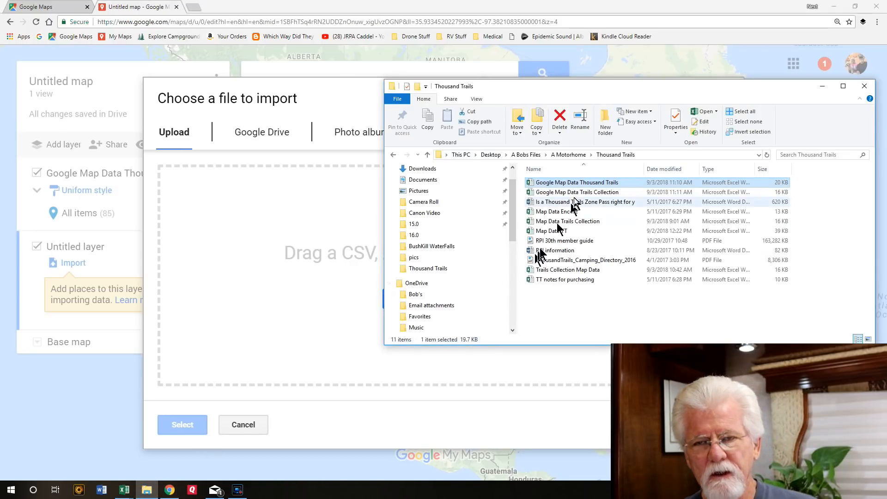
drag(575, 194, 349, 301)
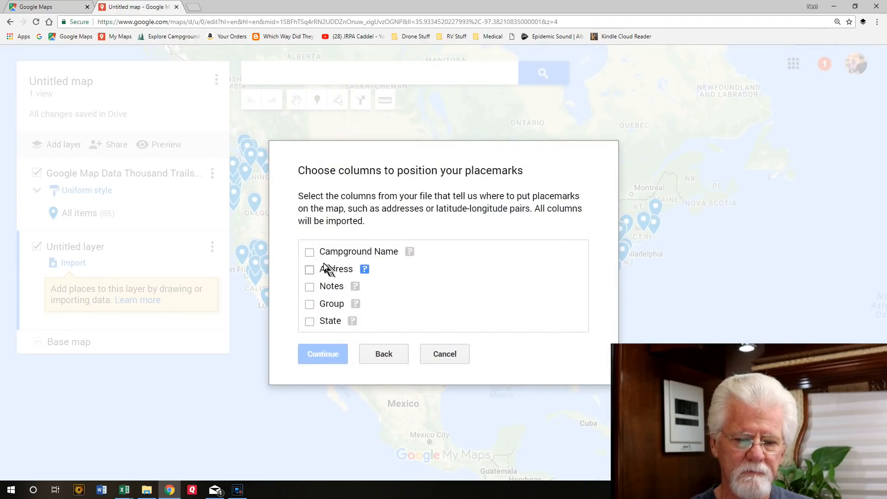
Position the placemarks by Campground Name, Address, Notes, Group and State, title them by Campground Name and finish the import
click(310, 253)
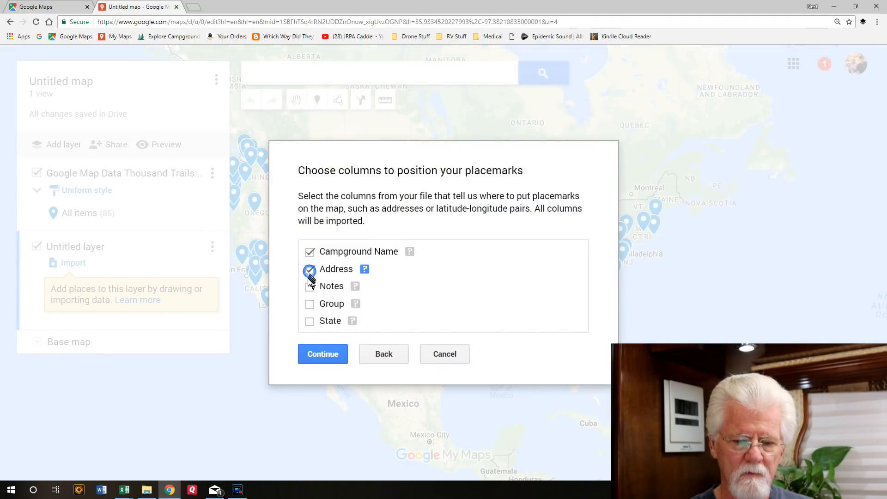
click(309, 304)
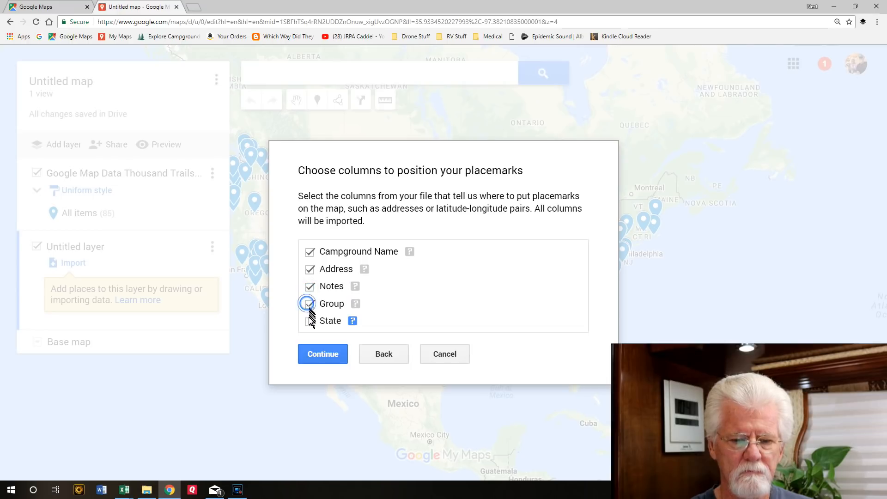
click(308, 322)
click(312, 354)
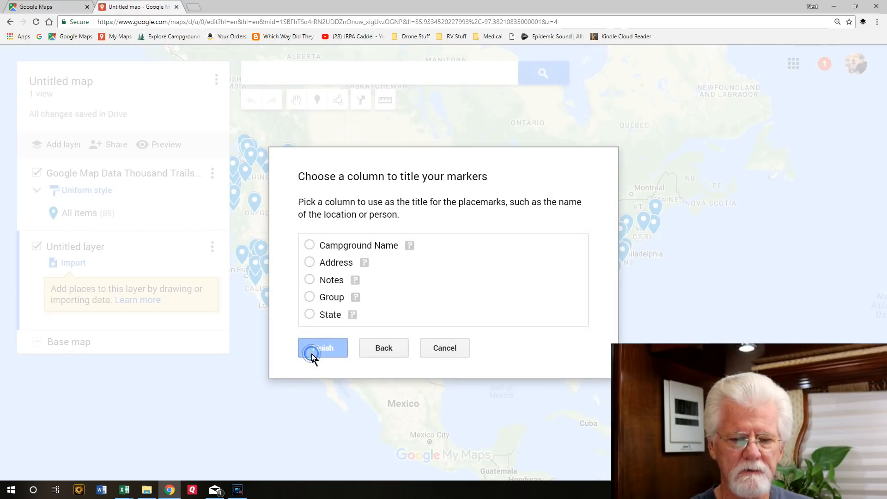
click(310, 246)
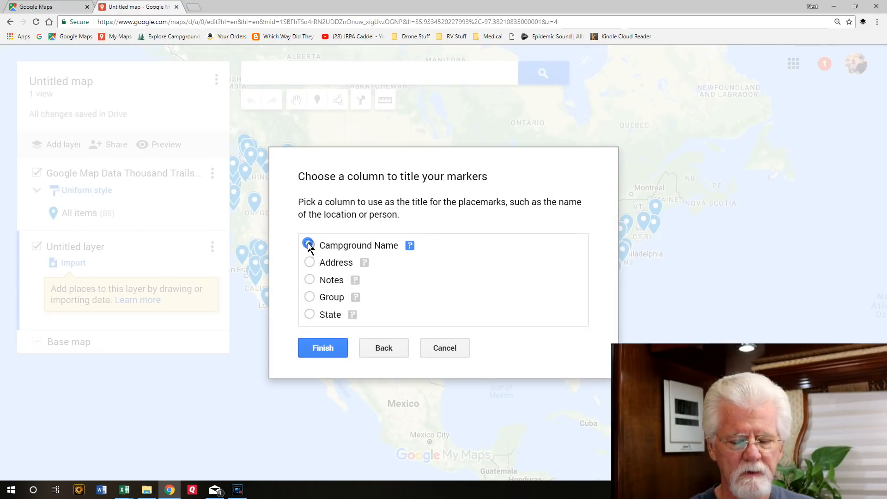
click(314, 348)
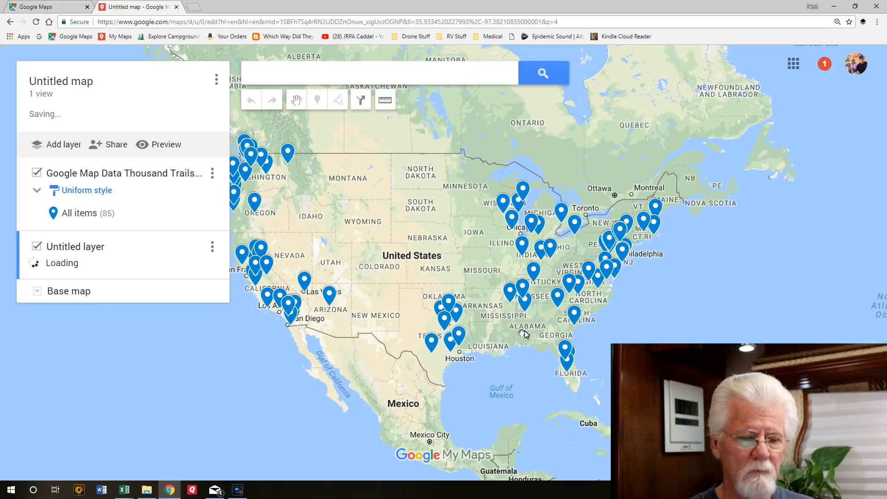
Change the colour of all markers in the Thousand Trails layer to olive
click(92, 194)
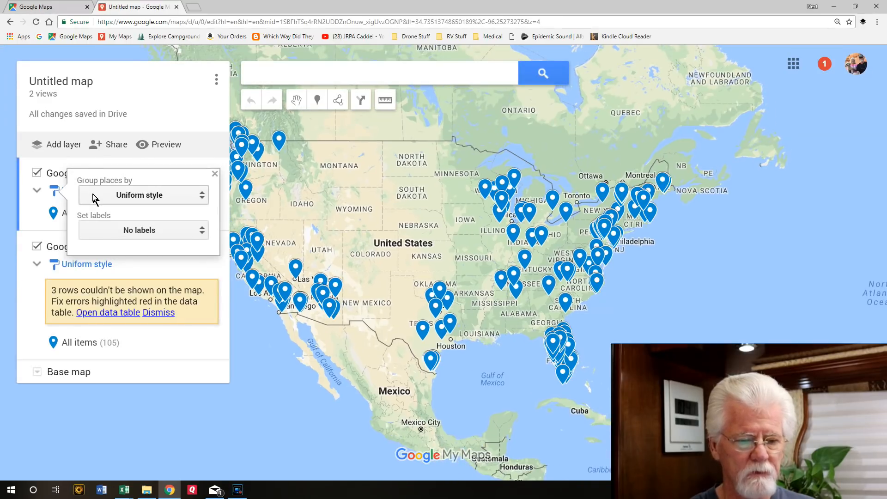
click(42, 211)
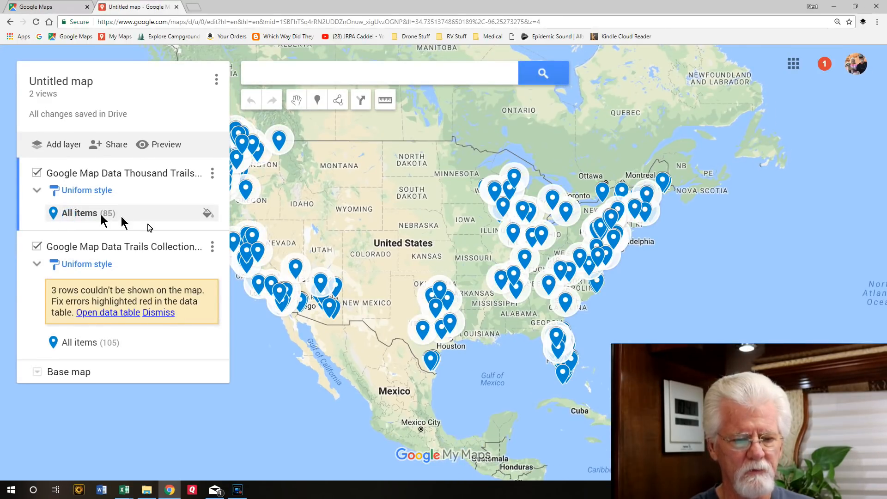
click(208, 214)
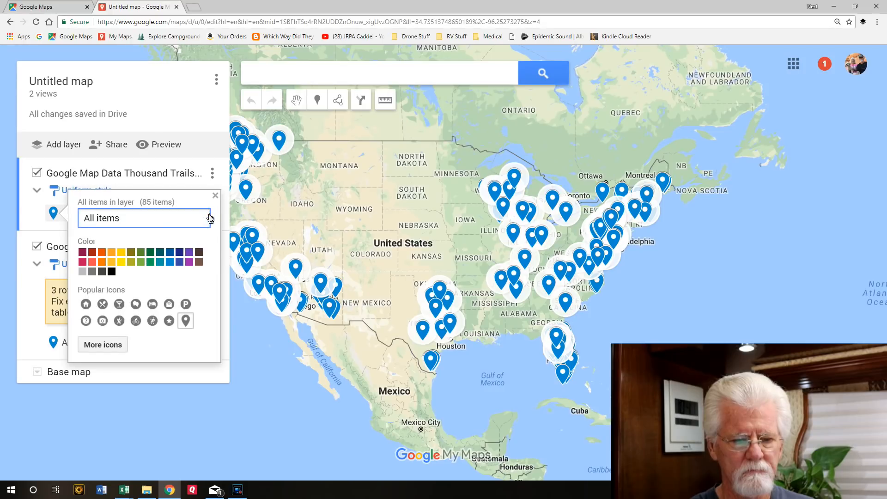
click(131, 253)
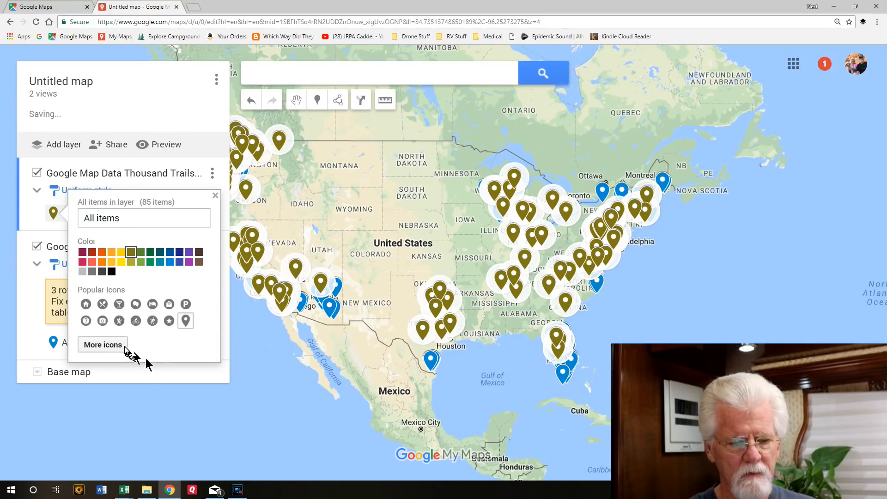
click(214, 196)
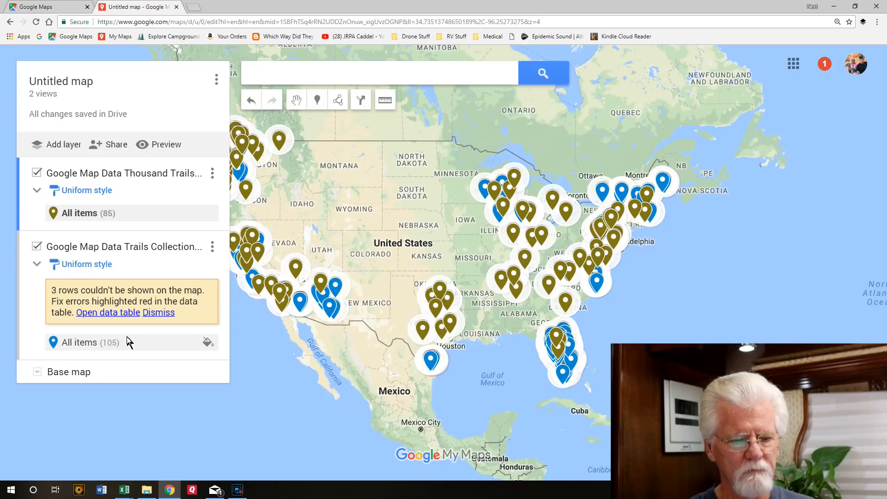
Hide the Thousand Trails layer and toggle the Trails Collection layer off and back on
click(39, 248)
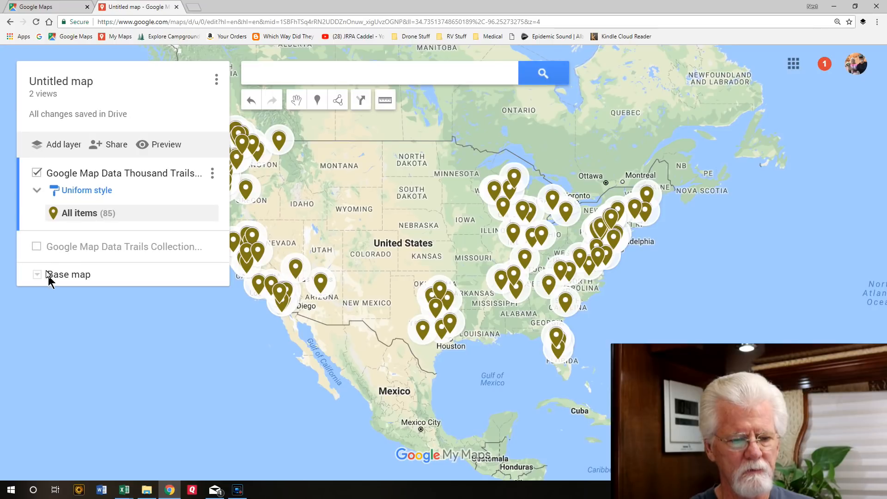
click(36, 174)
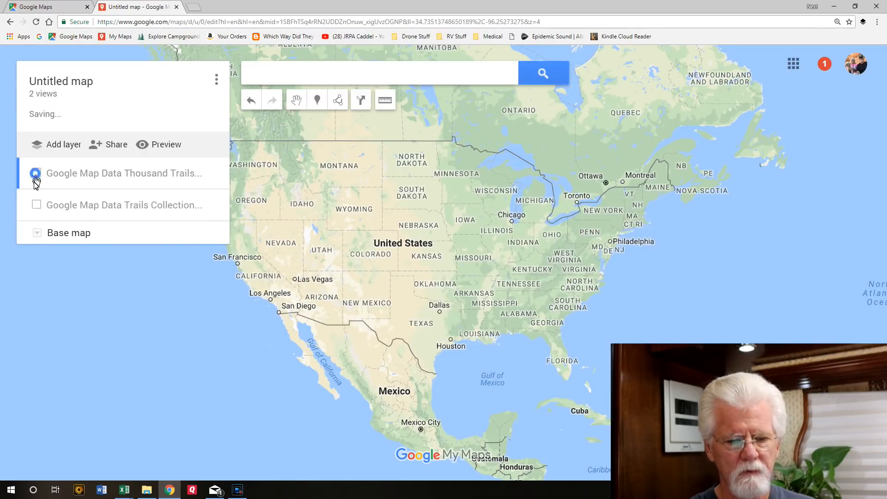
click(37, 206)
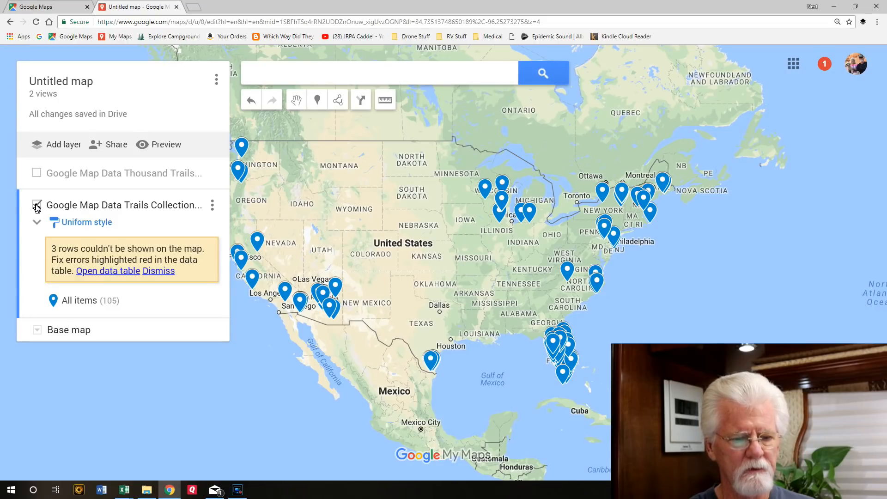
Show the Thousand Trails layer again and examine both layers' campground markers from the Midwest across to New England
click(37, 173)
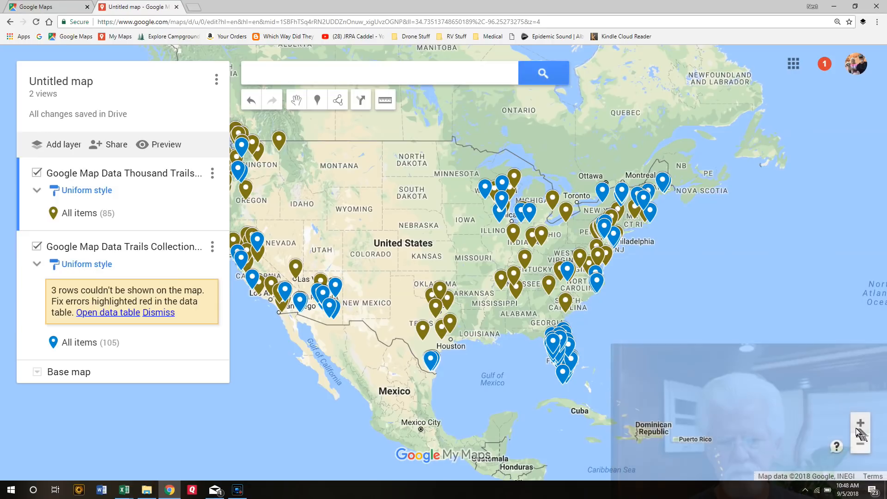
click(860, 423)
click(860, 423)
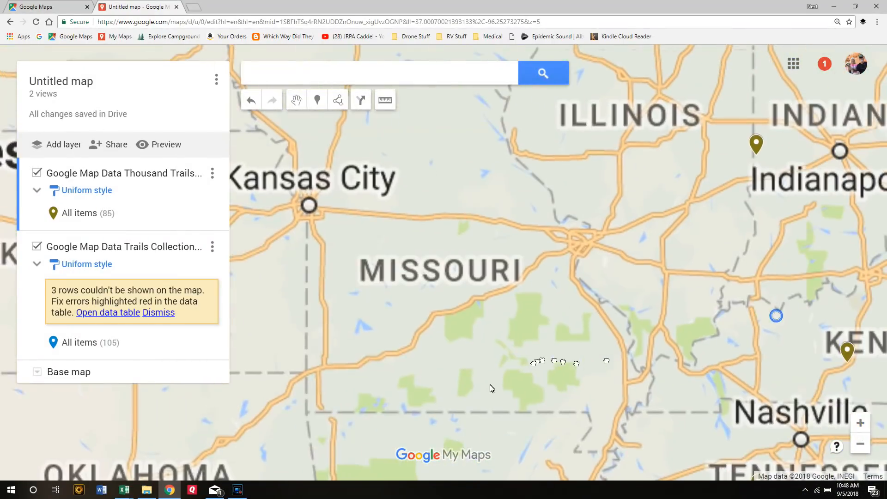
drag(492, 388, 398, 399)
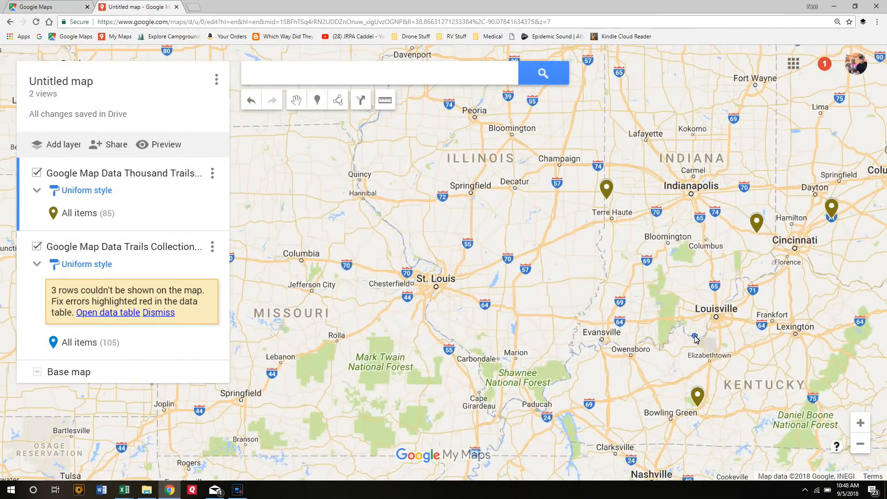
drag(689, 337, 427, 355)
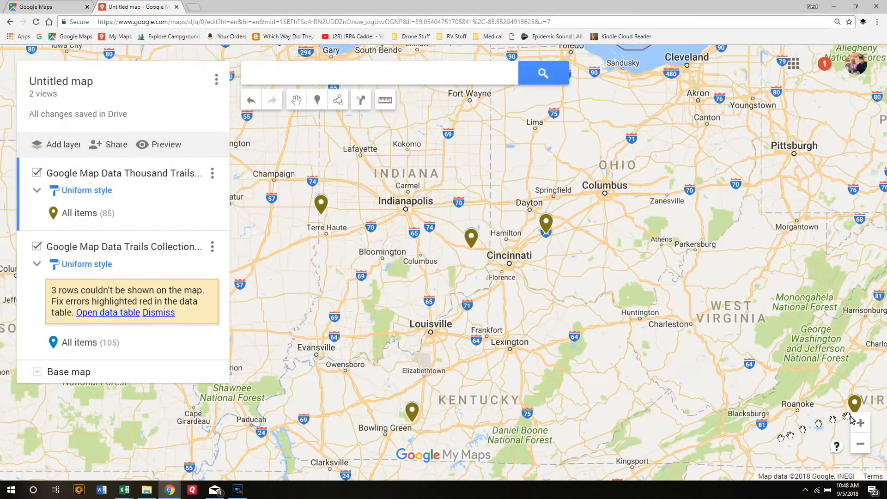
drag(818, 352, 407, 418)
drag(664, 185, 637, 262)
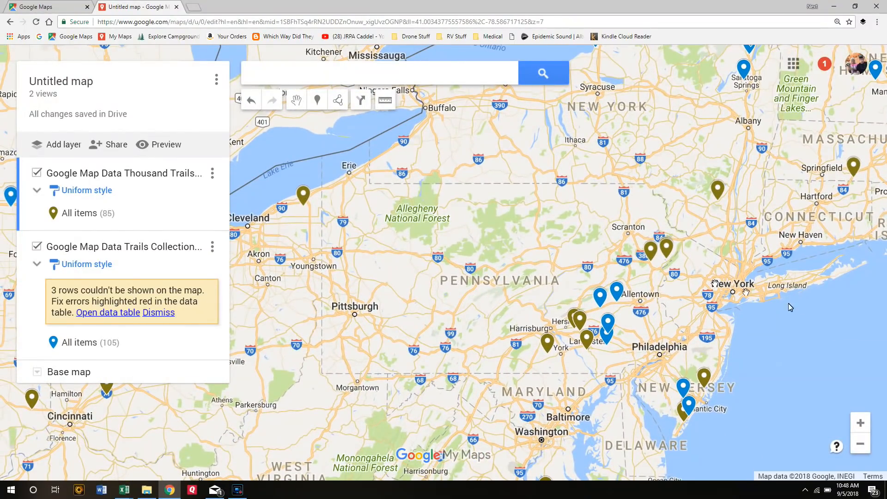
drag(829, 336, 704, 405)
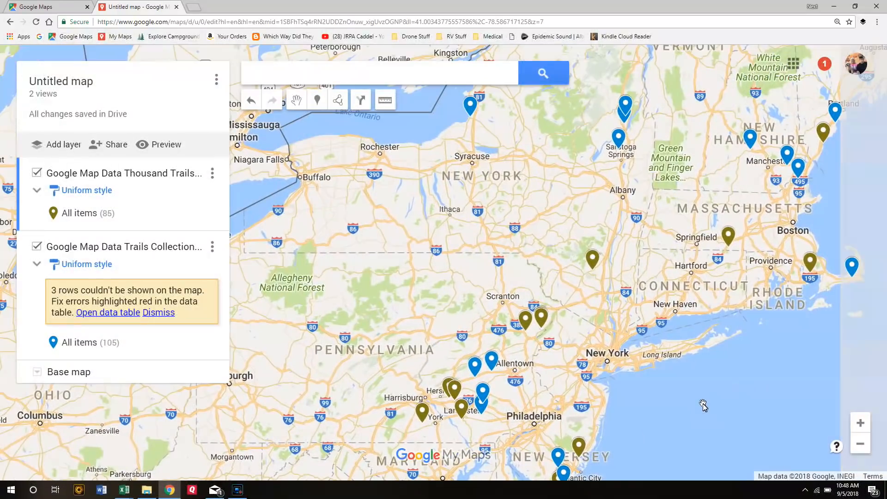
click(860, 423)
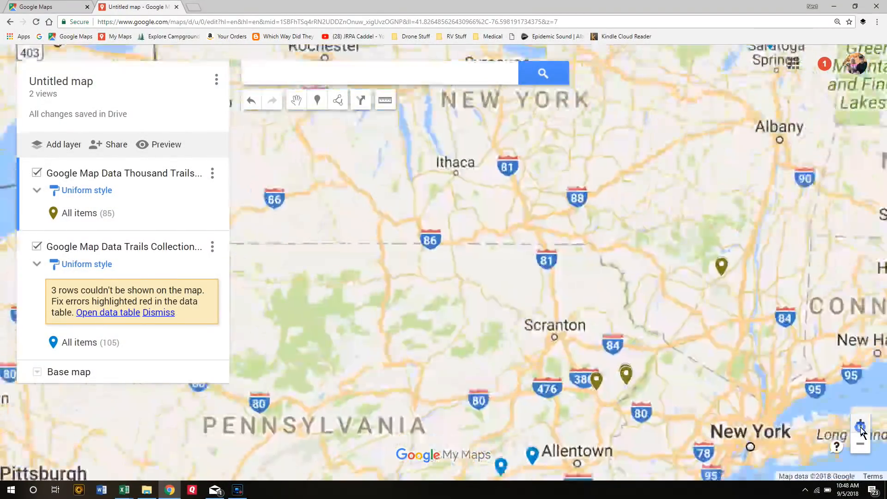
drag(775, 352, 489, 405)
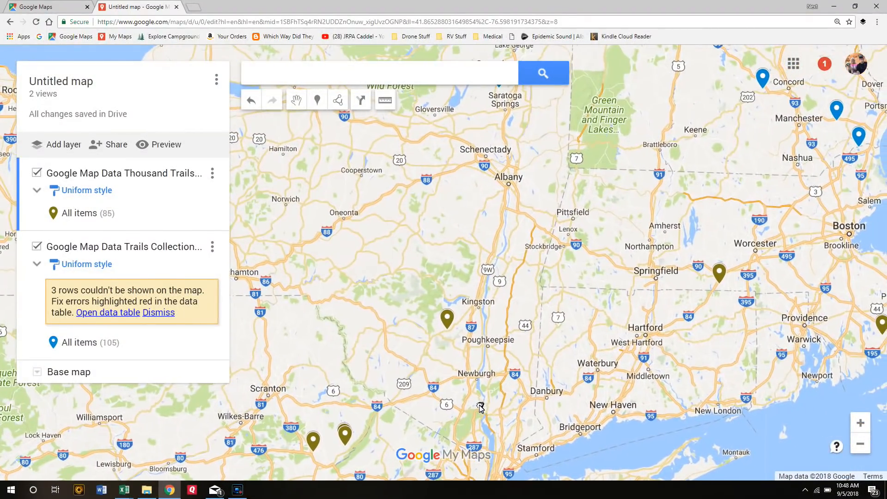
drag(584, 294, 513, 372)
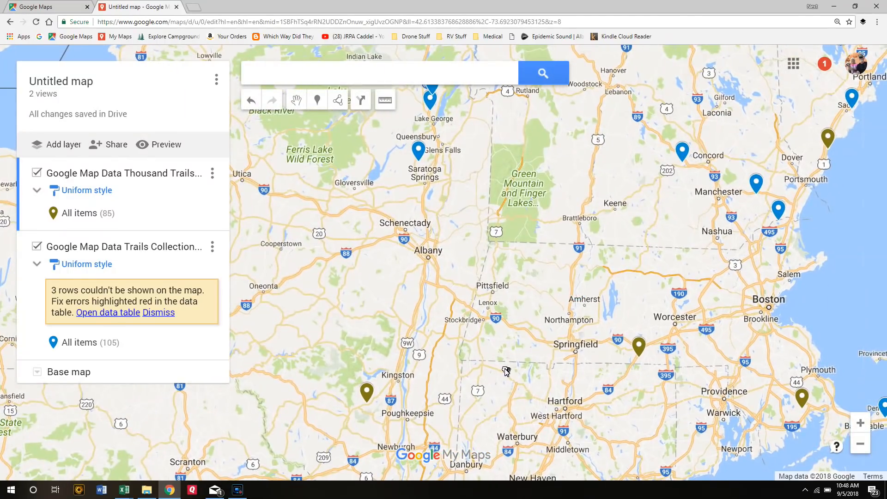
click(871, 444)
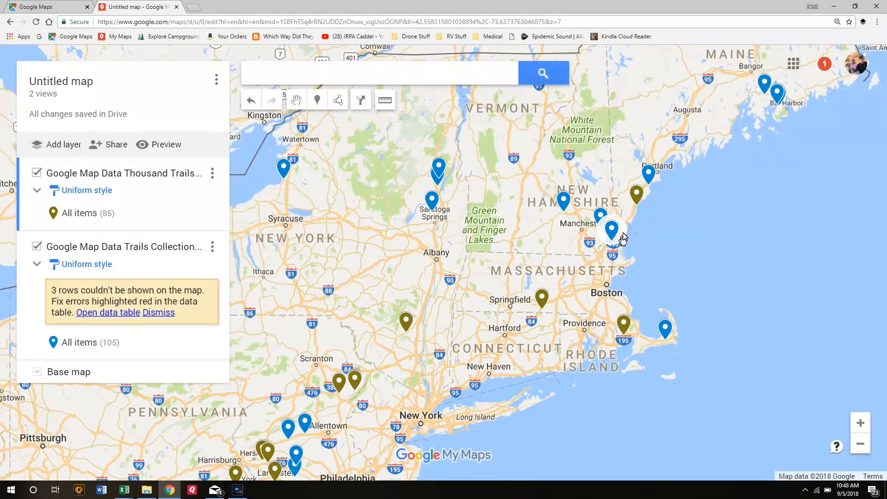
View the details of the Moody Beach RV Campground and Rondout Valley RV Campground markers, closing each card
click(637, 196)
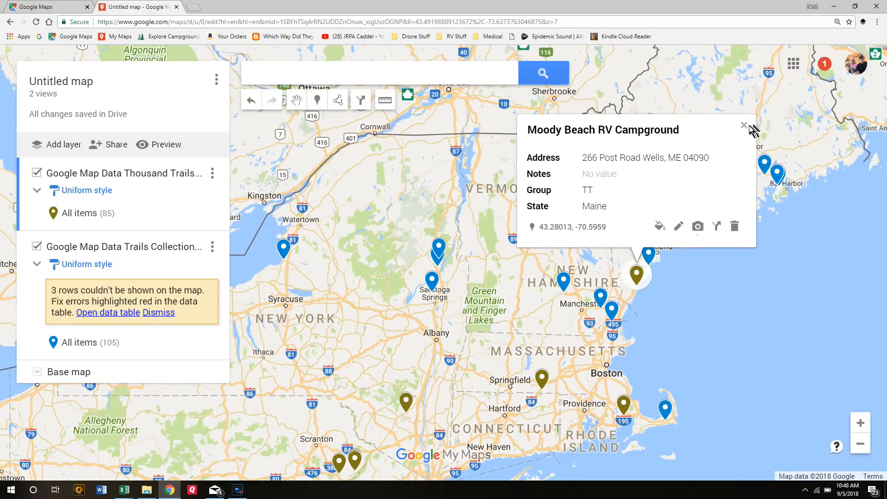
click(744, 127)
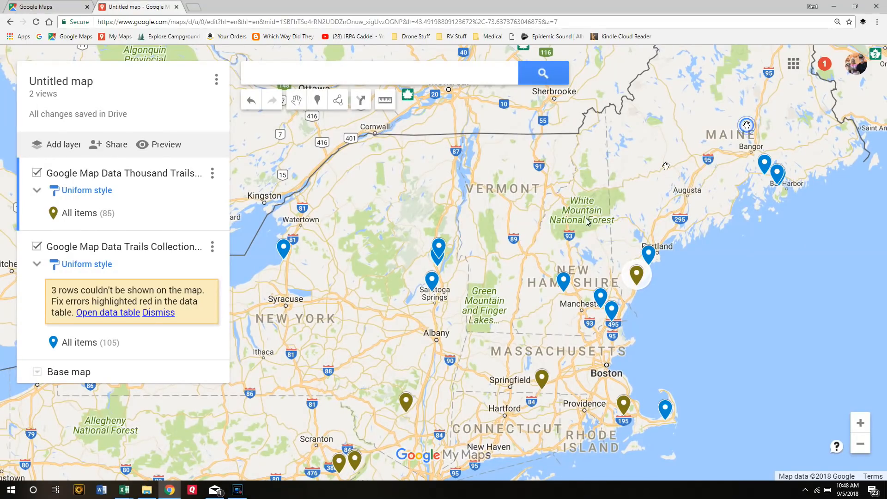
click(405, 402)
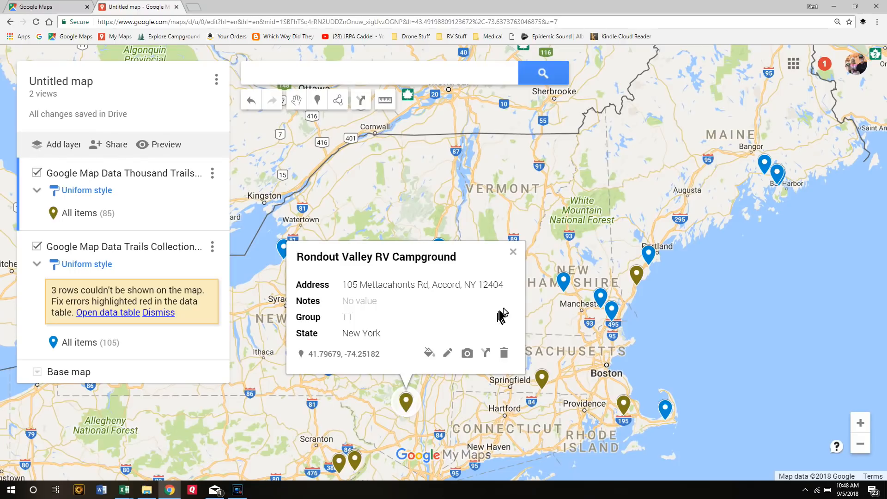
click(514, 253)
click(217, 78)
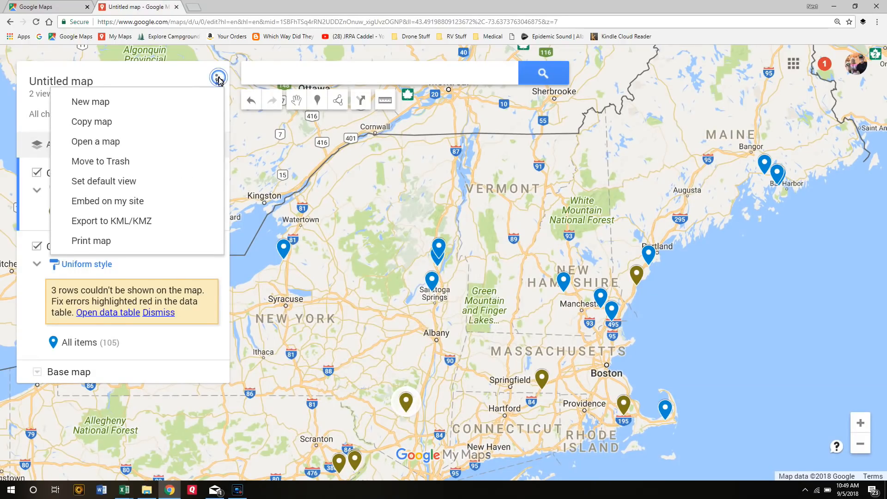
click(218, 79)
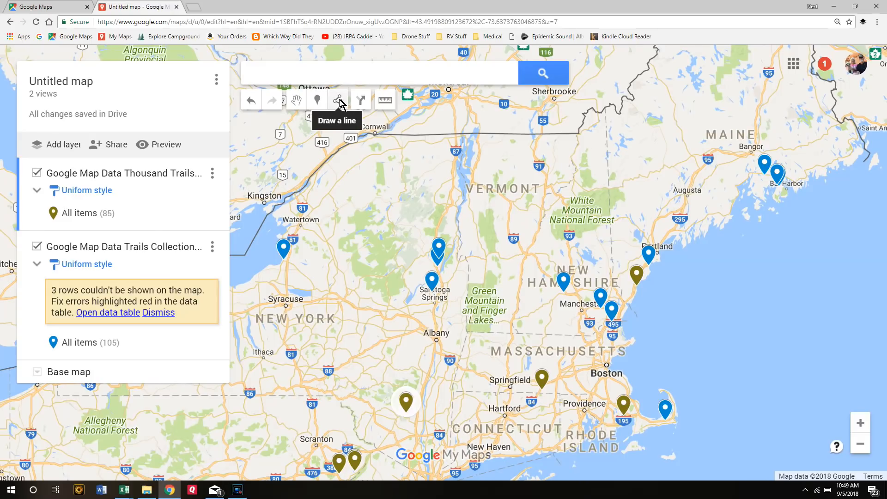
Create a driving route from Rondout Valley RV Campground through Sturbridge RV Resort and the Gateway to Cape Cod campground to Moody Beach RV Campground
click(363, 101)
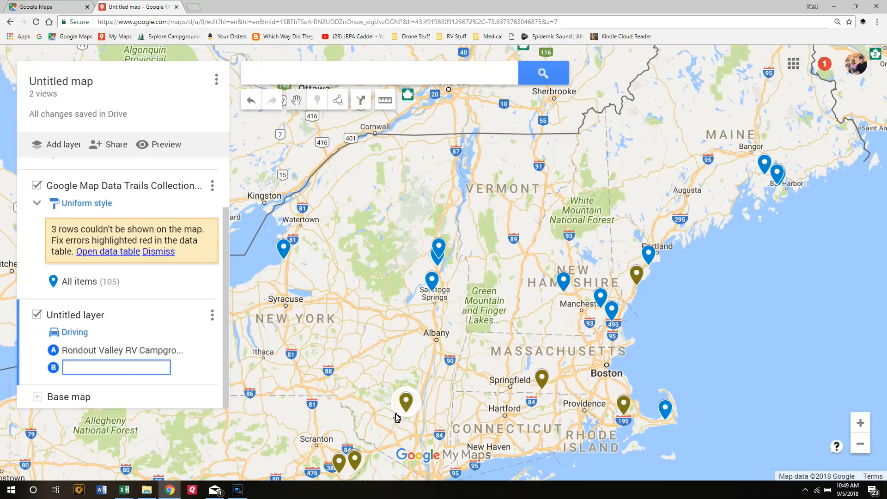
click(539, 386)
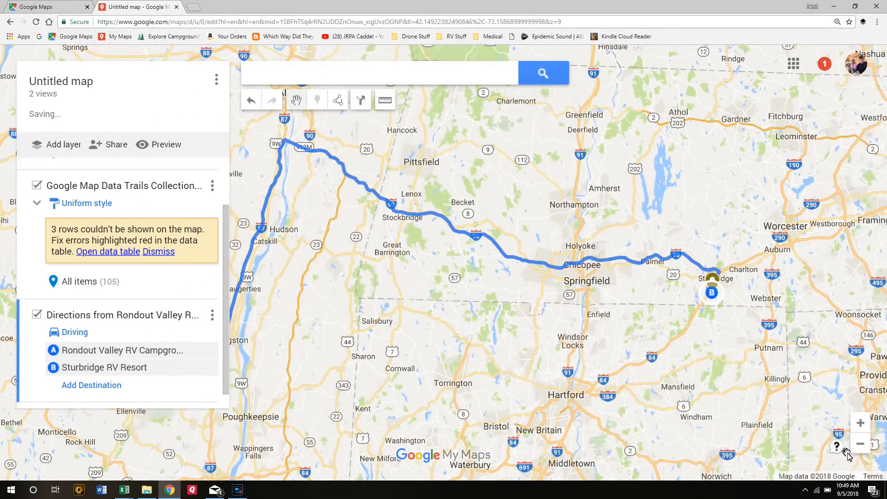
click(858, 449)
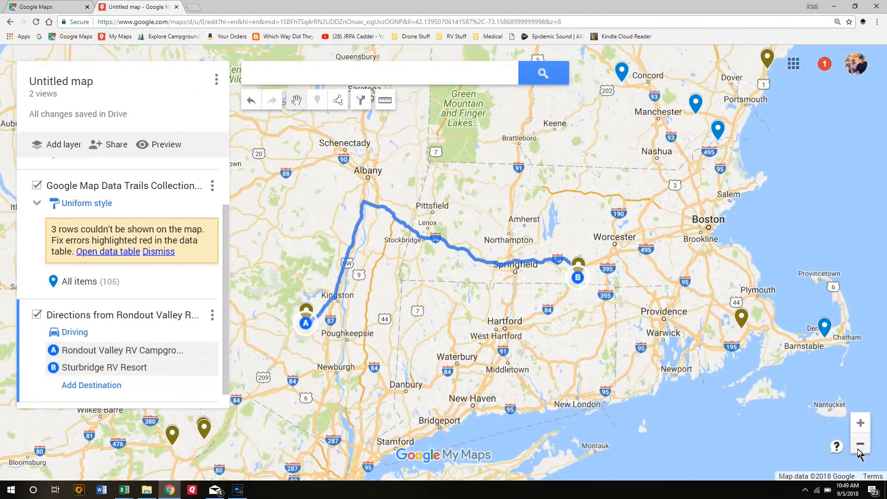
click(858, 450)
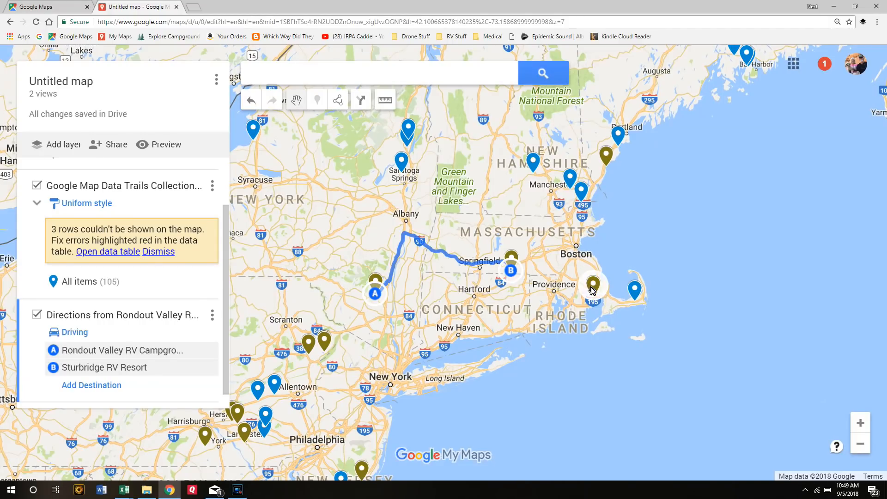
click(97, 394)
click(594, 291)
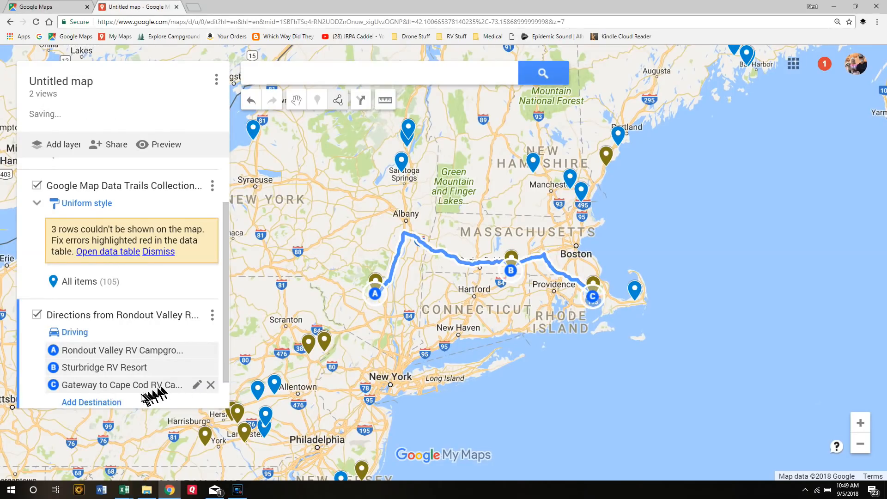
click(113, 402)
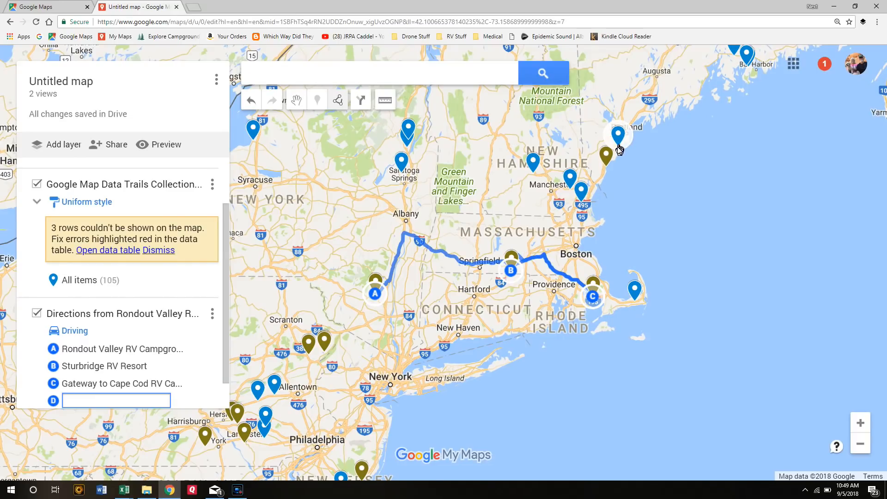
click(607, 157)
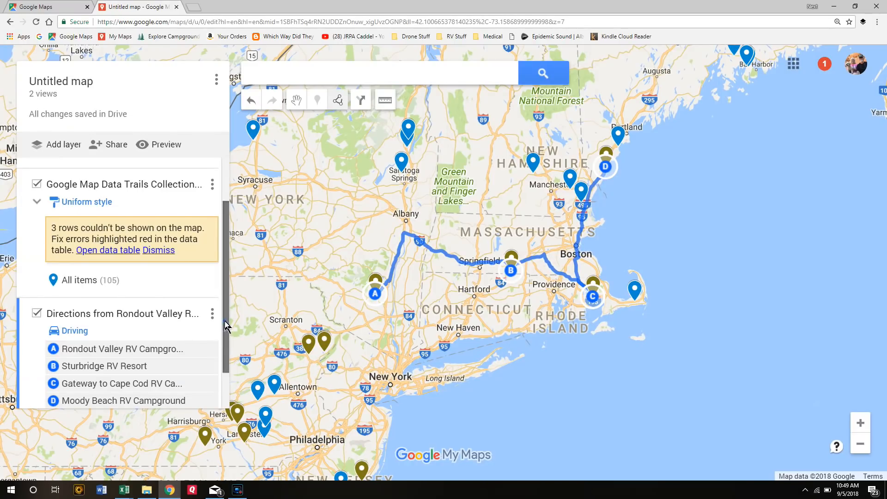
Review the step-by-step directions for the Rondout Valley route, including its total distance and driving time, and close them
scroll(225, 351, down, 2)
drag(228, 383, 230, 354)
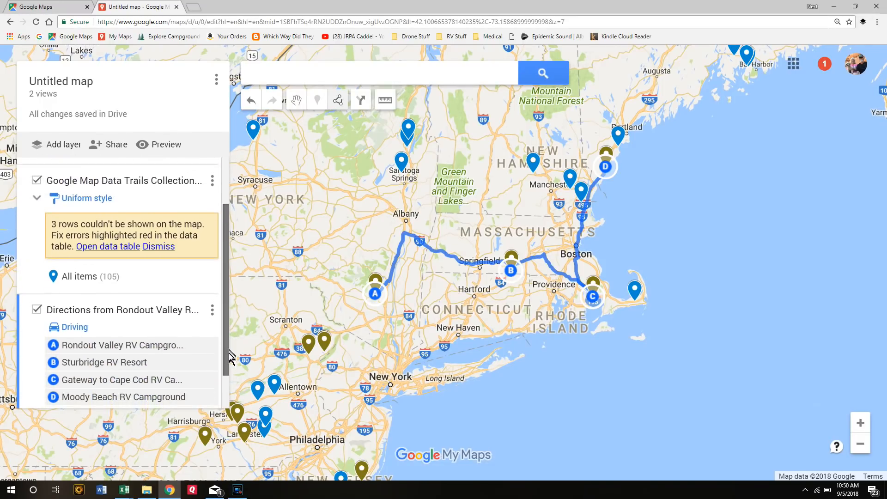
click(213, 308)
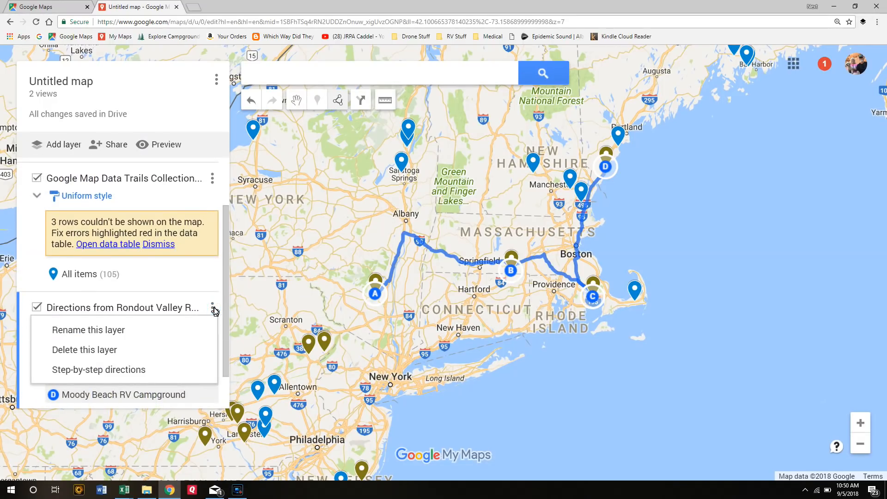
click(130, 371)
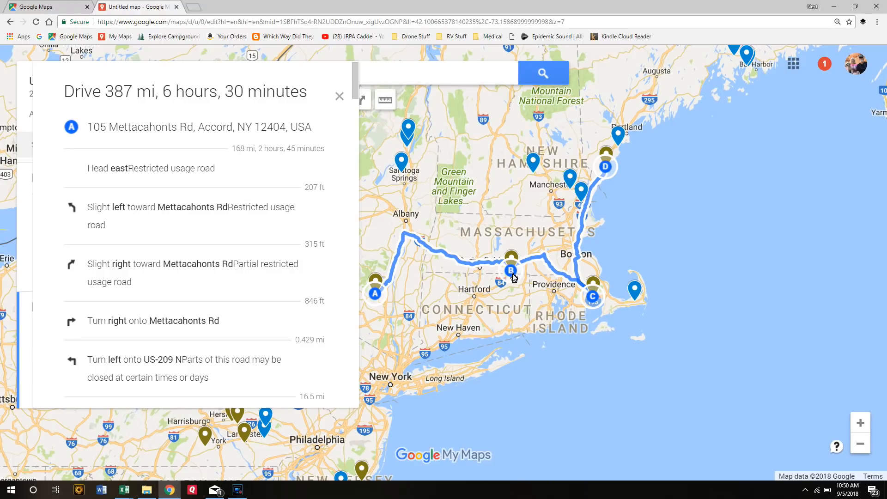
click(340, 97)
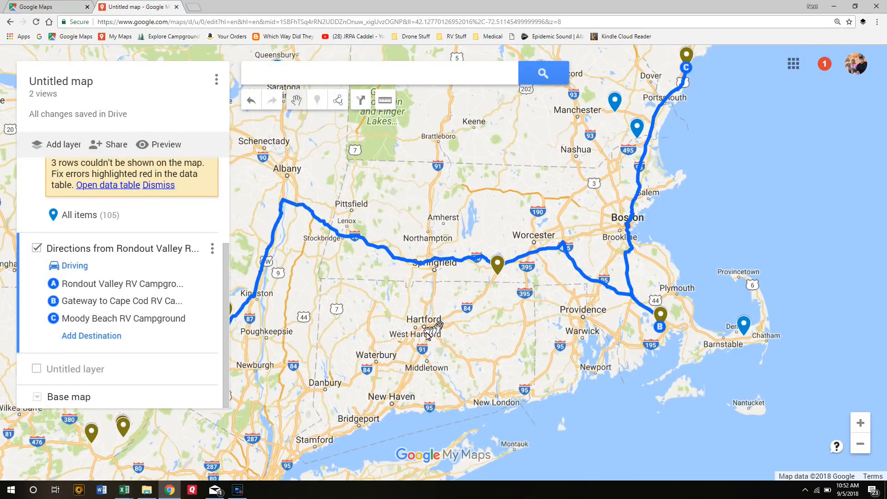
Create a second driving route in its own layer from Moody Beach RV Campground to Narrows Too Camping Resort
drag(430, 330, 518, 363)
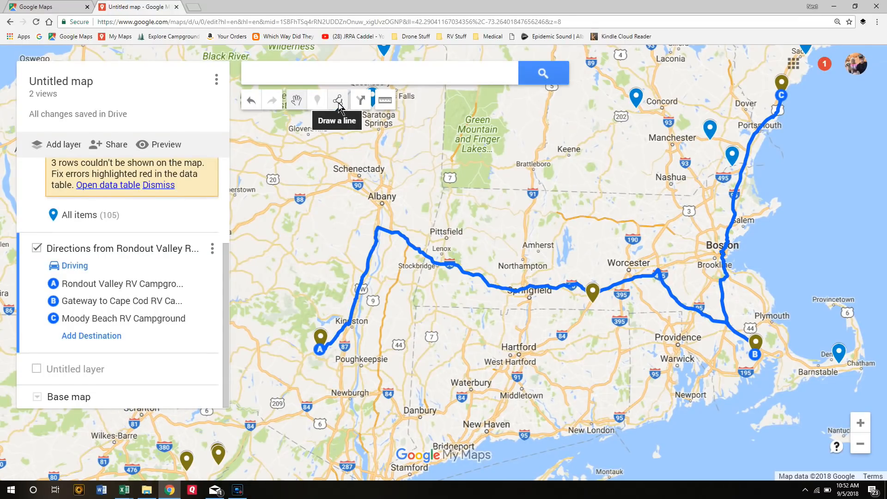
click(365, 102)
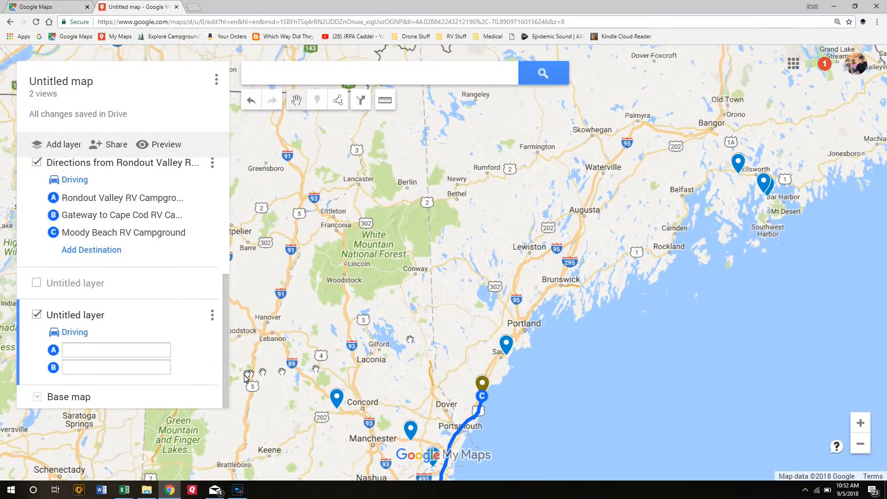
click(121, 349)
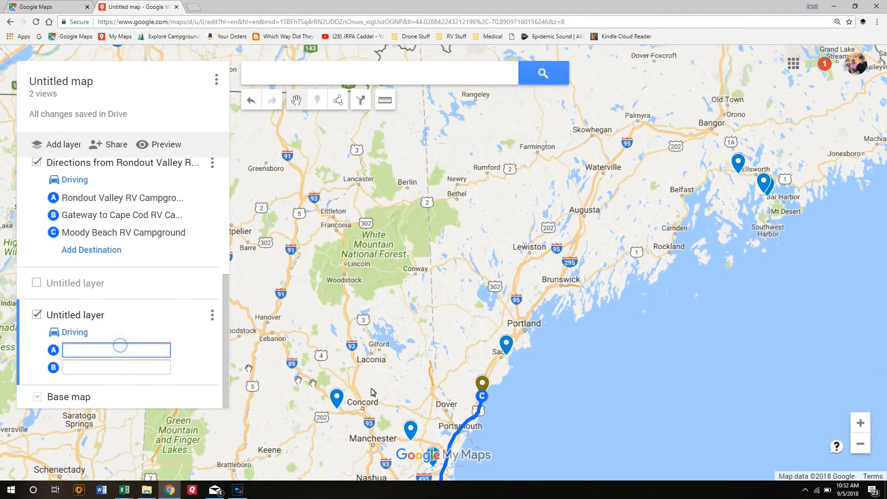
click(483, 386)
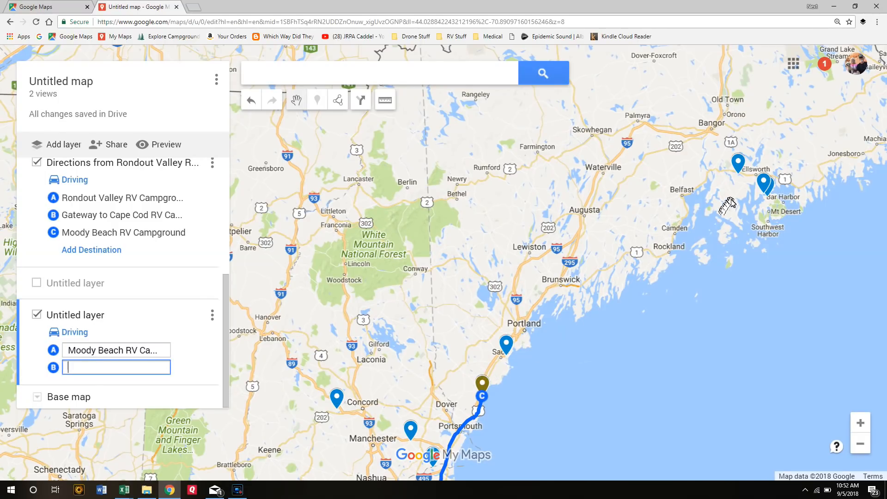
click(764, 185)
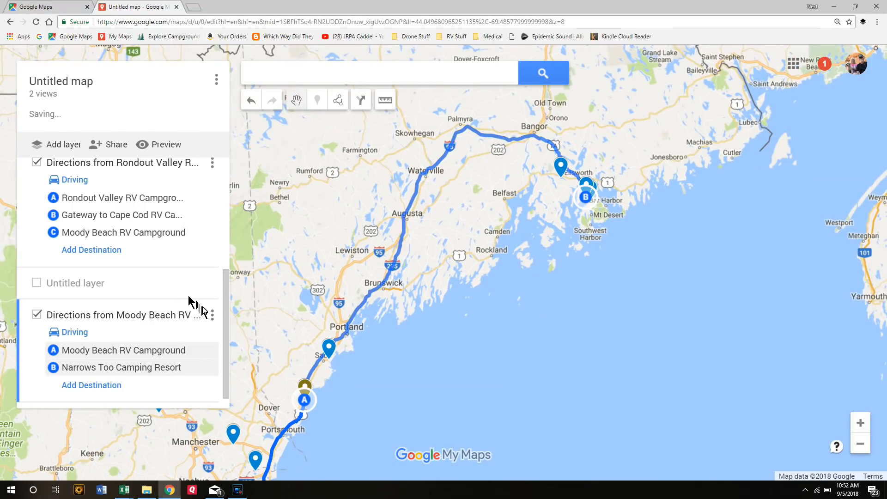
Open the step-by-step directions for the Moody Beach route and examine its course on the map
click(212, 316)
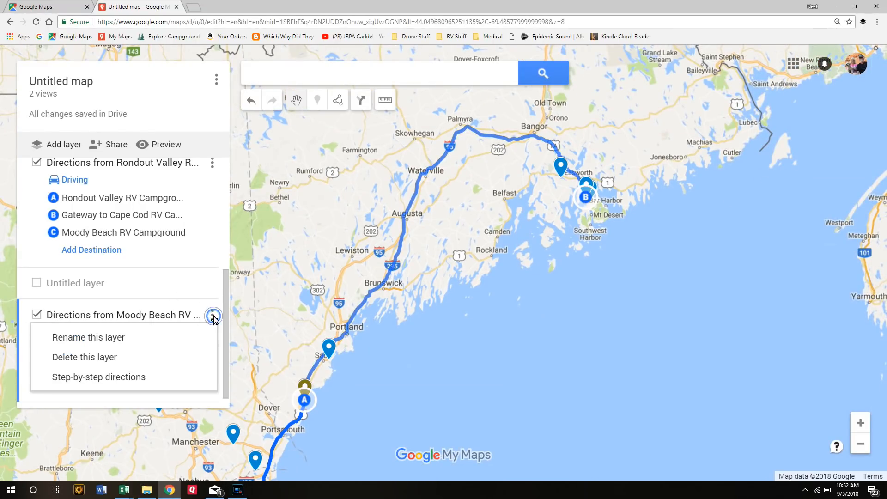
click(138, 375)
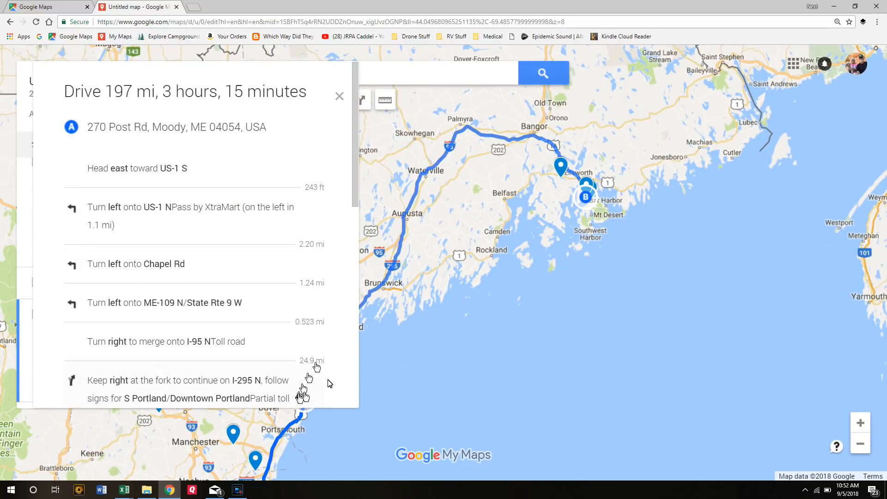
click(862, 446)
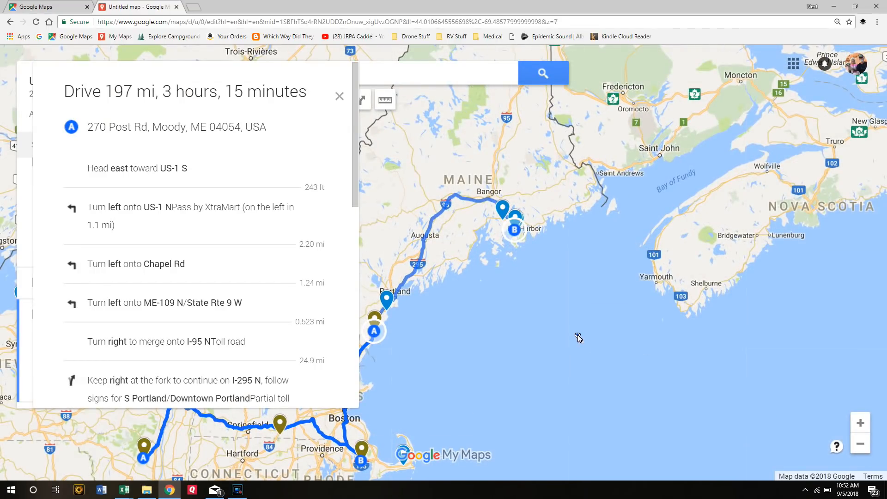
drag(577, 335, 671, 304)
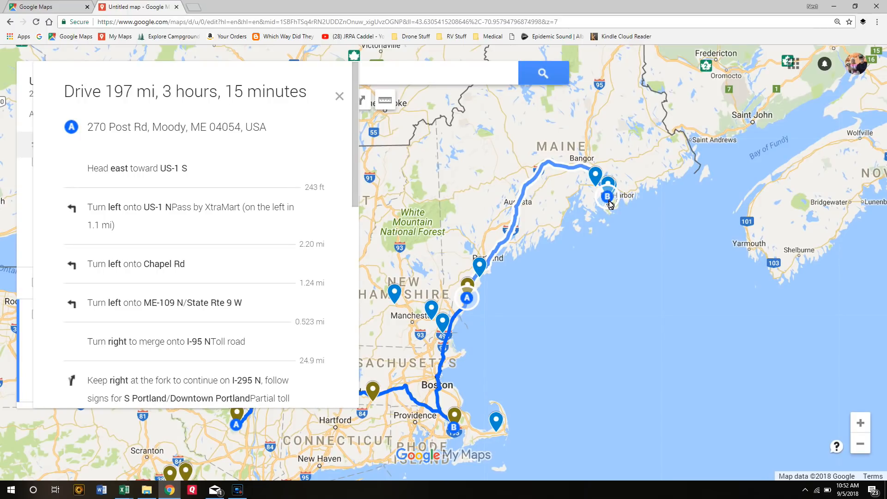
Close the step-by-step directions for the Moody Beach route
click(340, 97)
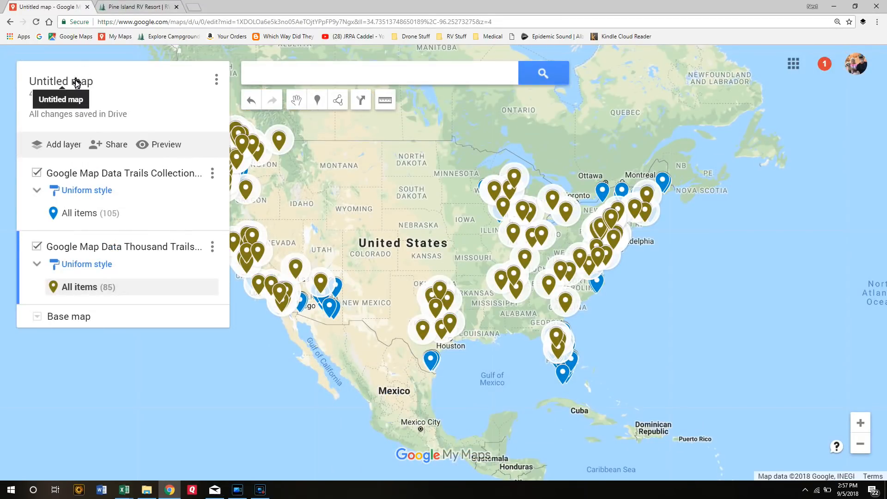
Rename the untitled map as "My Thousand Trails and Trails Collection Campground" and save the title
click(77, 83)
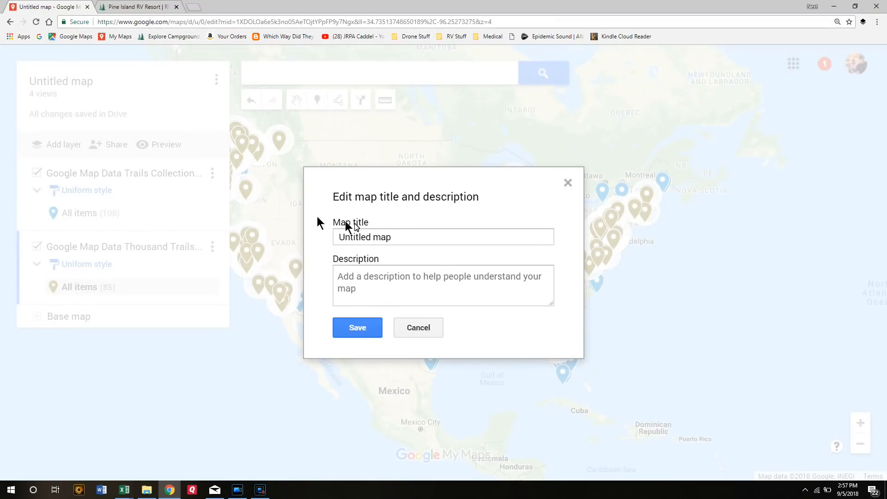
click(400, 237)
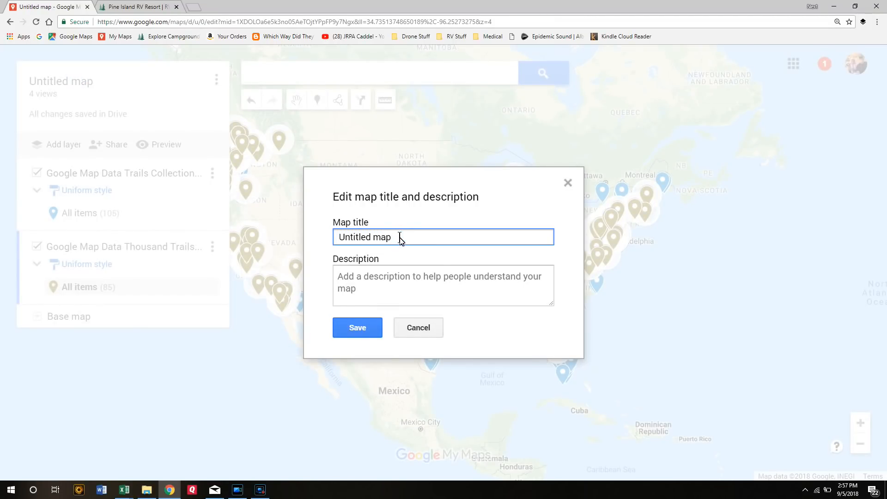
key(BackSpace)
key(BackSpace)
key(BackSpace)
key(BackSpace)
key(BackSpace)
key(BackSpace)
key(BackSpace)
key(BackSpace)
key(BackSpace)
key(BackSpace)
key(BackSpace)
text(My)
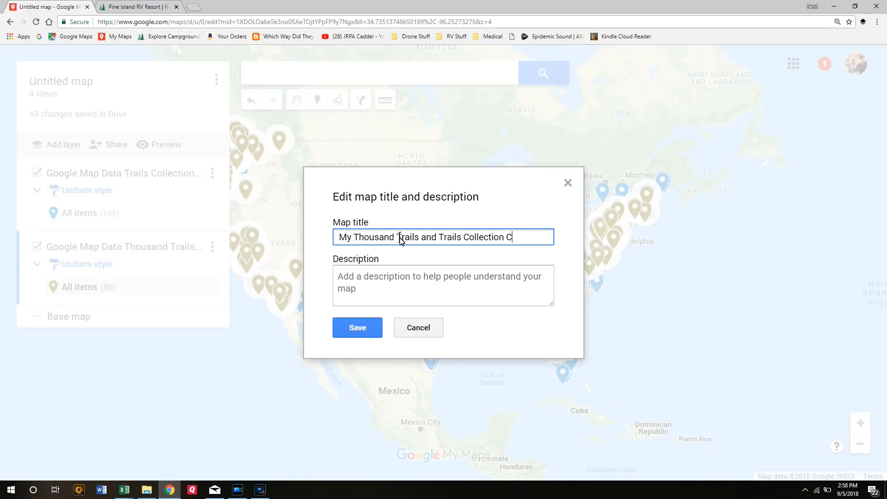
text(round)
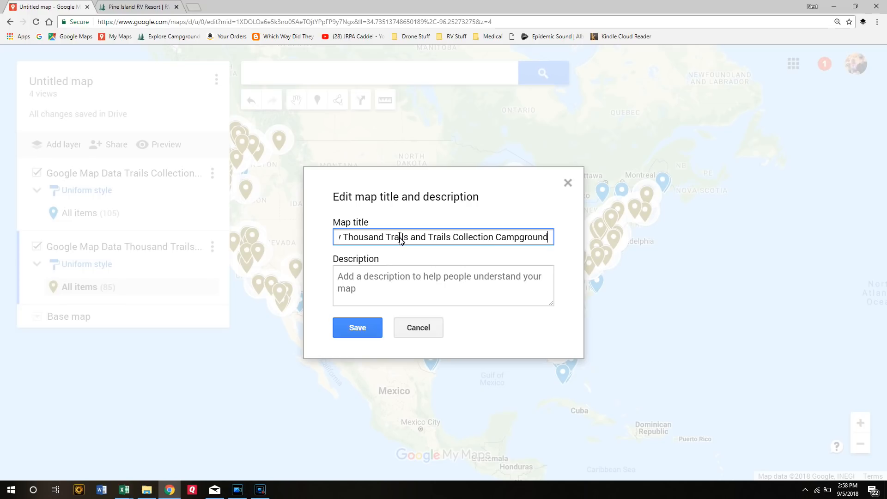
key(Return)
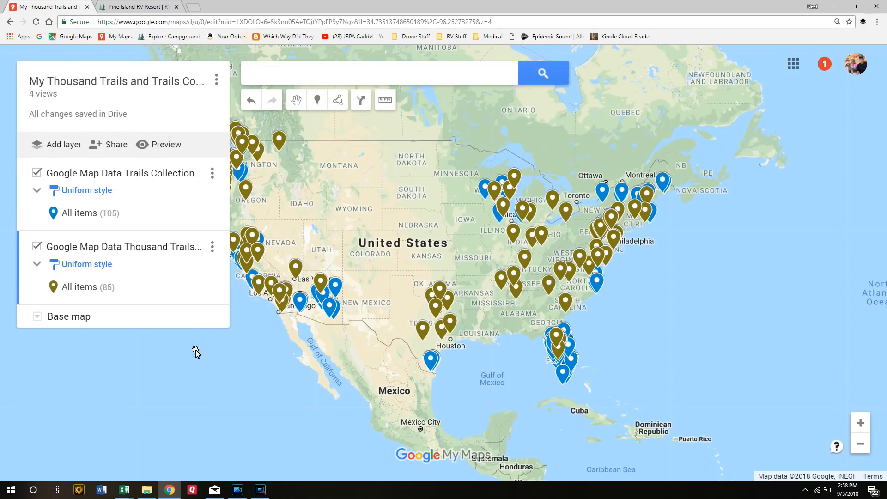
Go to the list of owned maps and reopen the My Thousand Trails and Trails Collection map from there
click(115, 38)
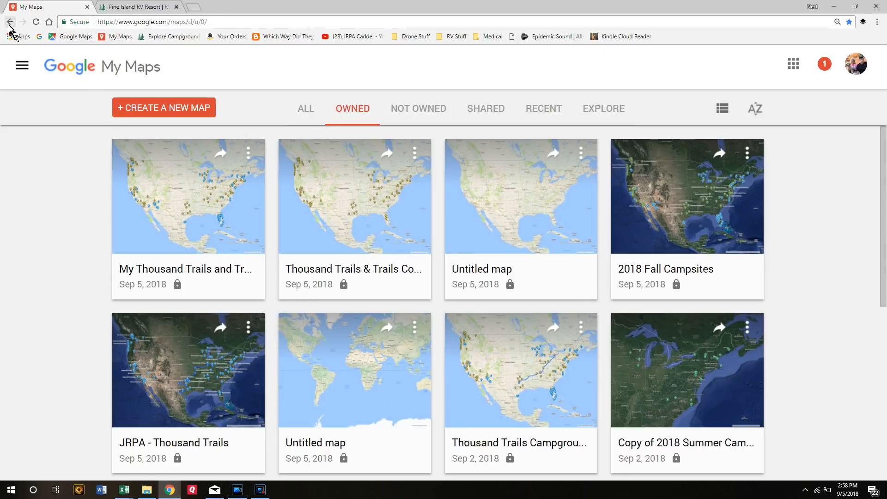
click(148, 176)
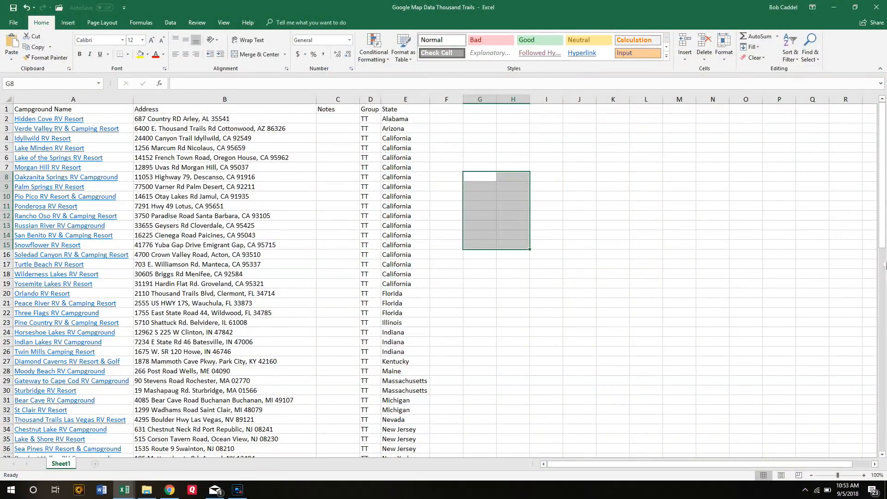
Examine the Thousand Trails campground worksheet, including its Group and State columns, from the first entry down to the last
drag(883, 252, 884, 196)
click(364, 122)
click(400, 117)
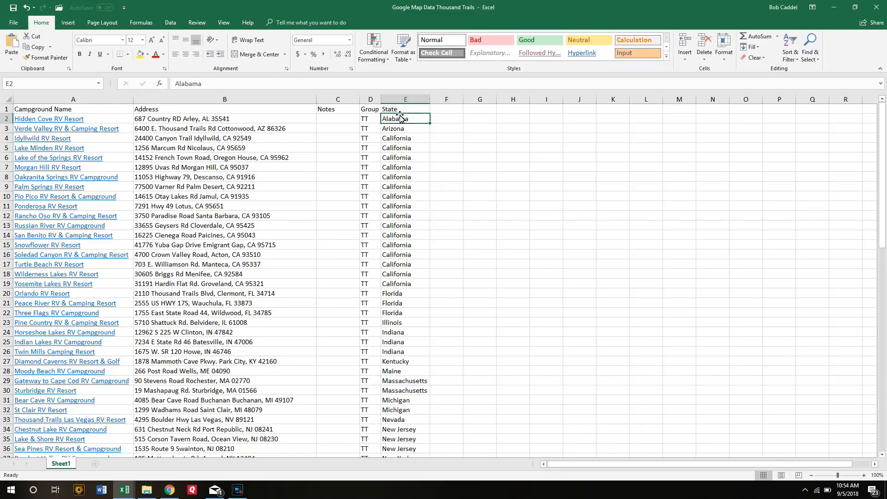
drag(883, 221, 885, 417)
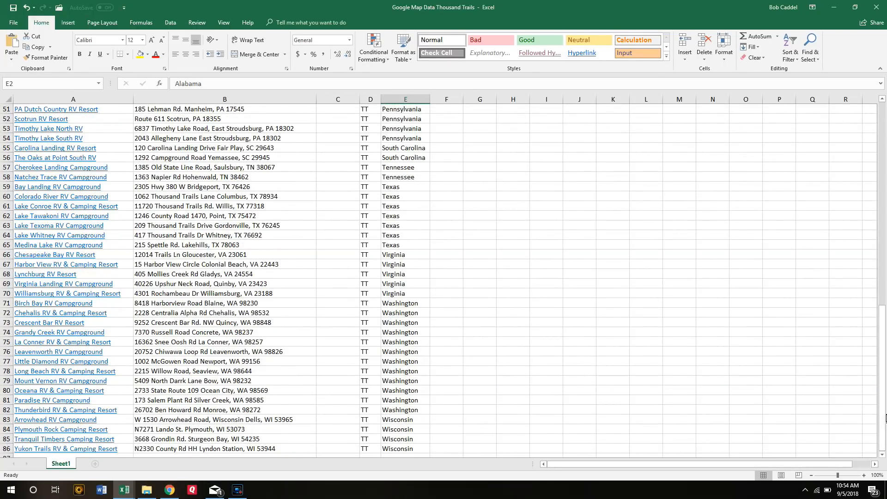